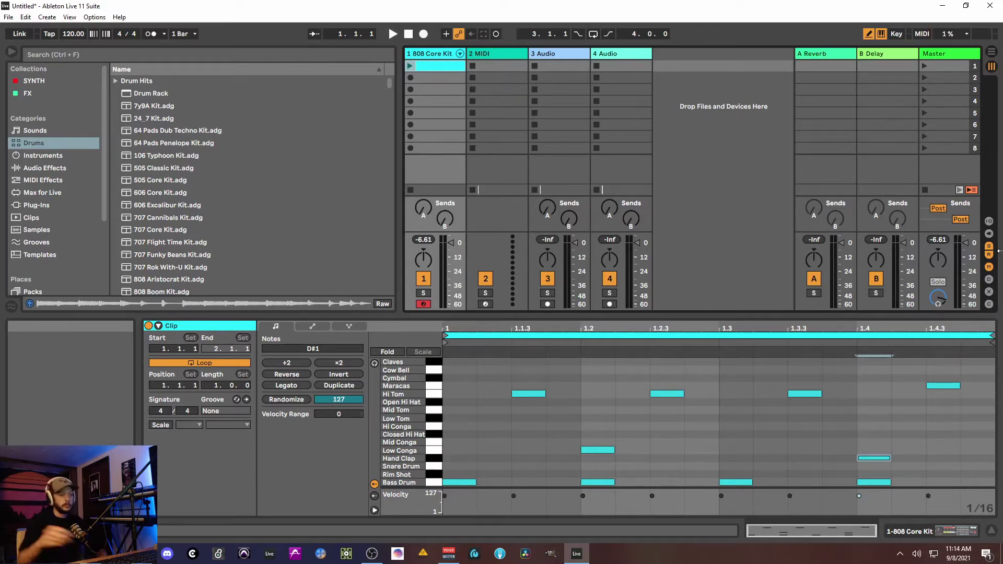
click(449, 555)
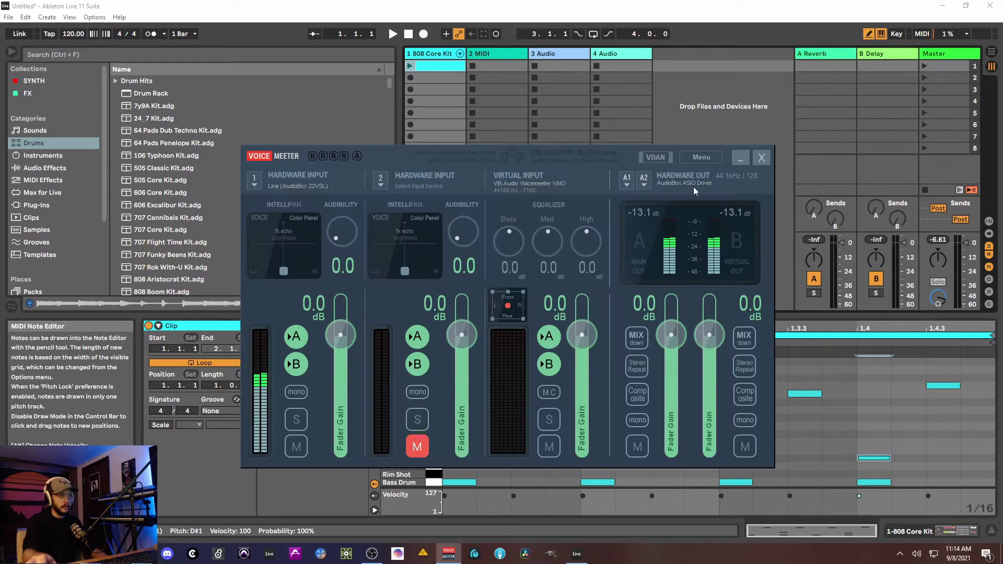
click(740, 158)
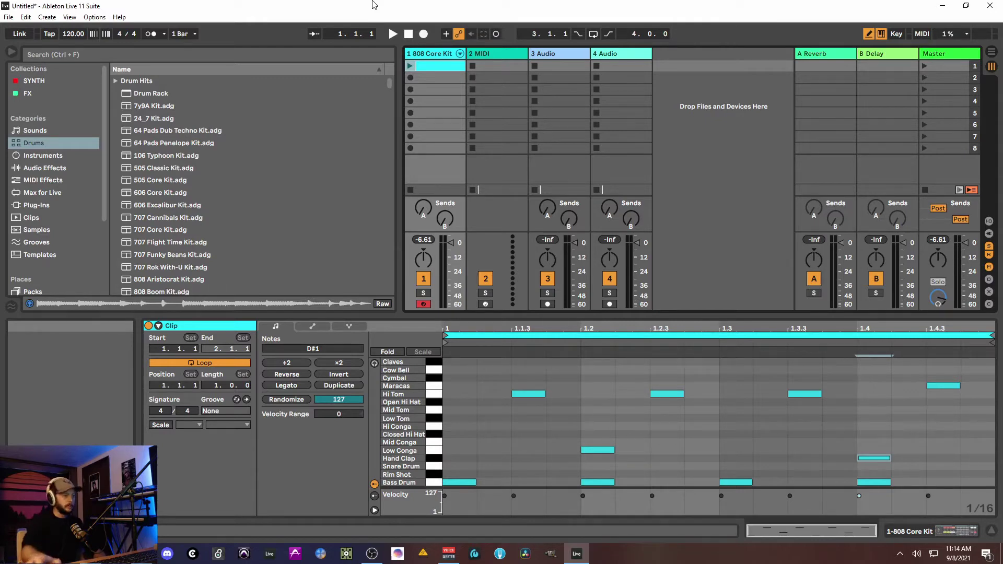
click(448, 553)
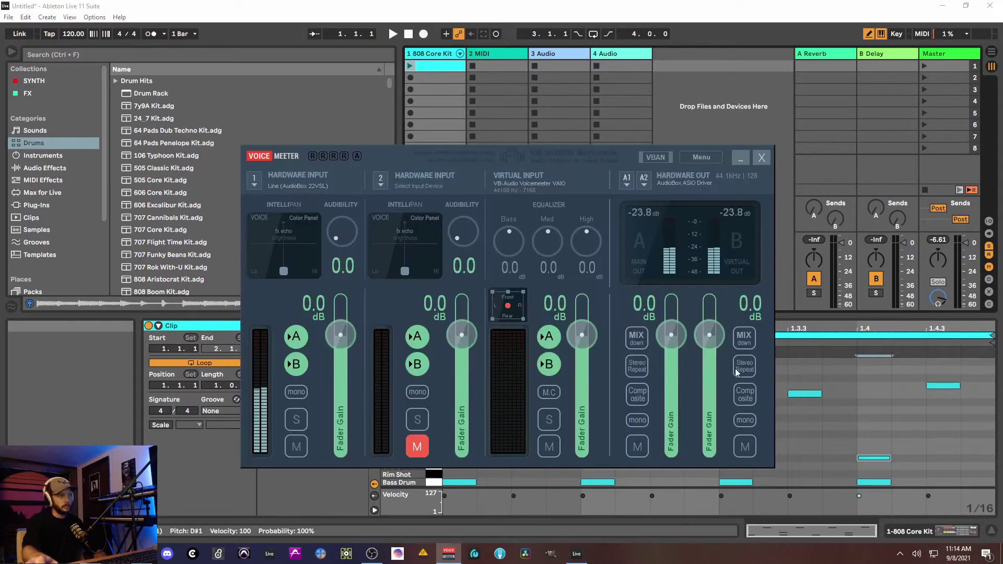
Step: Keep hardware input 1 on WDM: Line (AudioBox 22VSL) and mute it
click(255, 184)
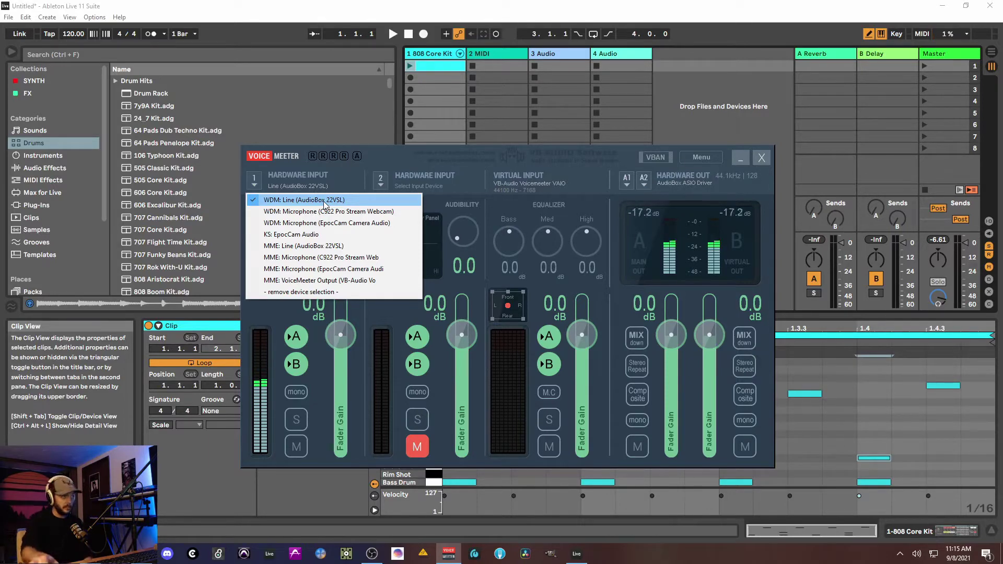
click(324, 201)
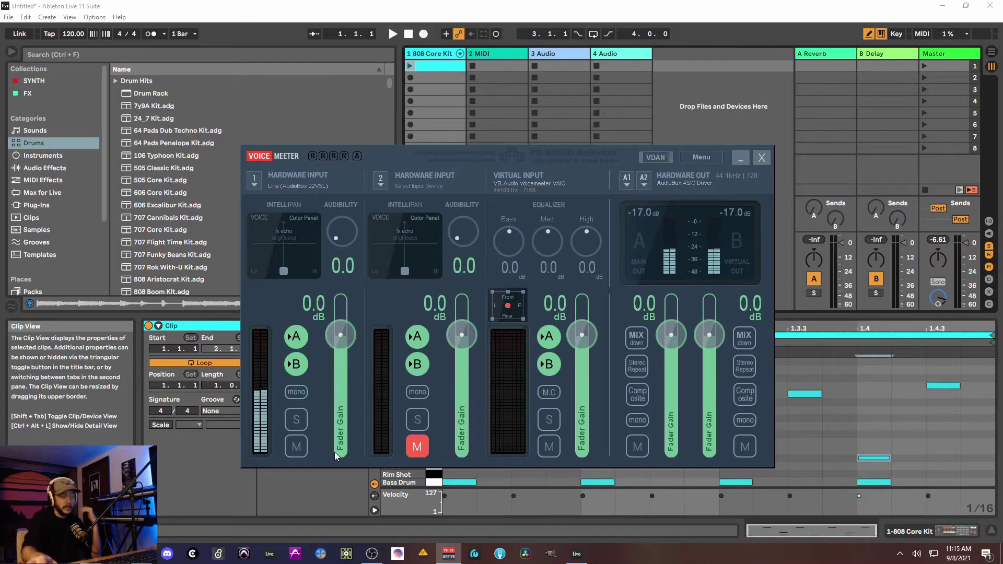
click(296, 446)
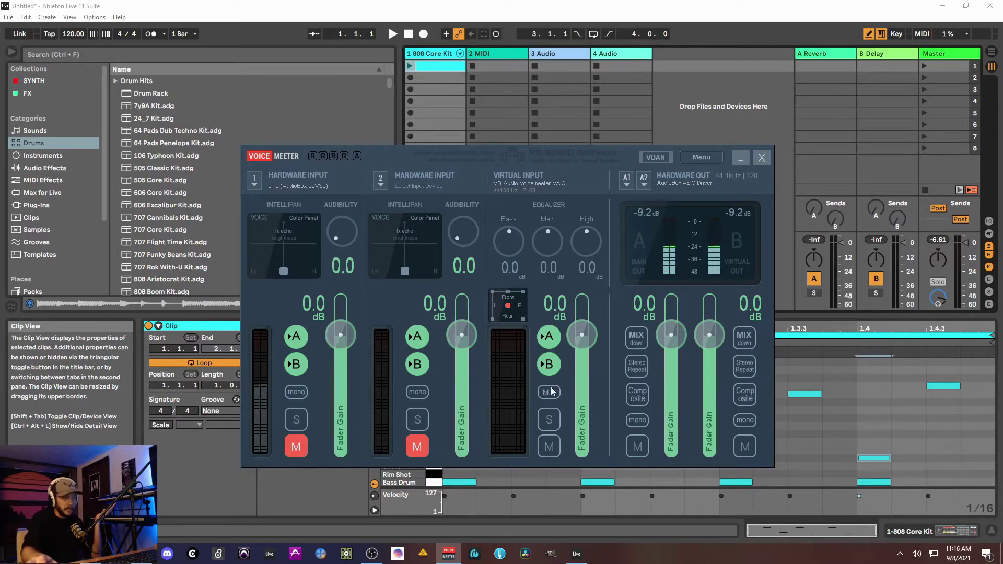
Step: Unmute hardware input 1 and confirm A1 stays on the AudioBox ASIO Driver
click(292, 454)
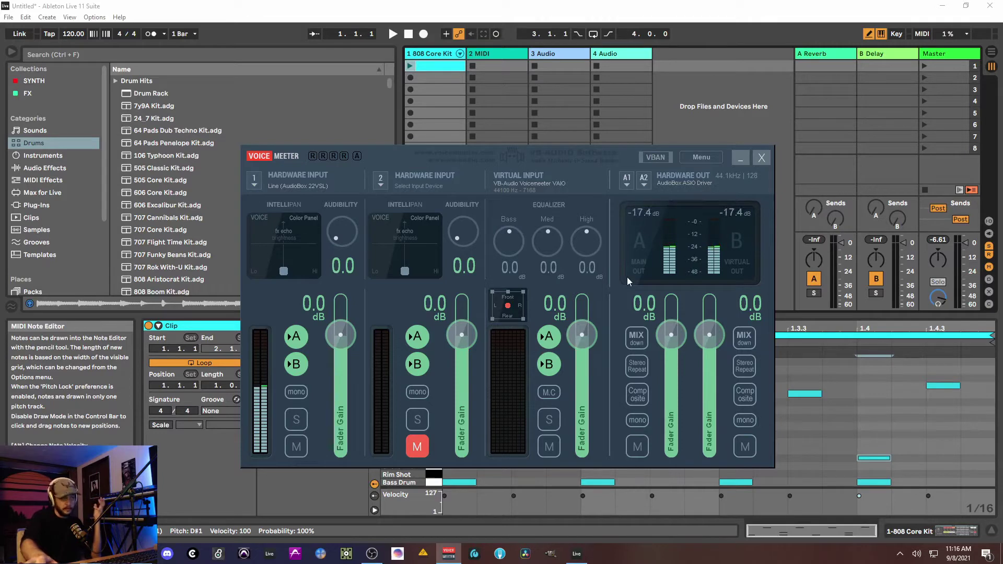
click(627, 179)
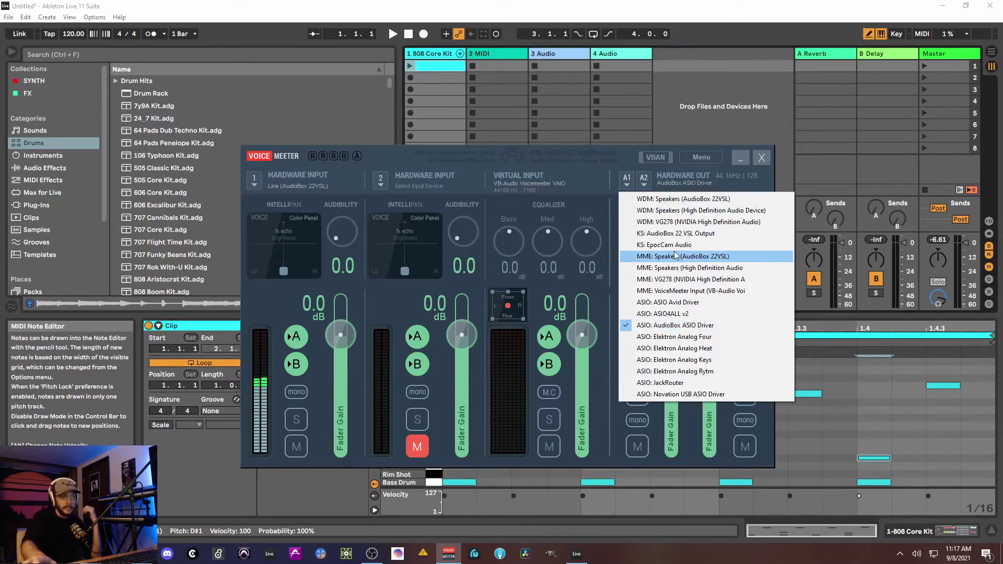
click(683, 200)
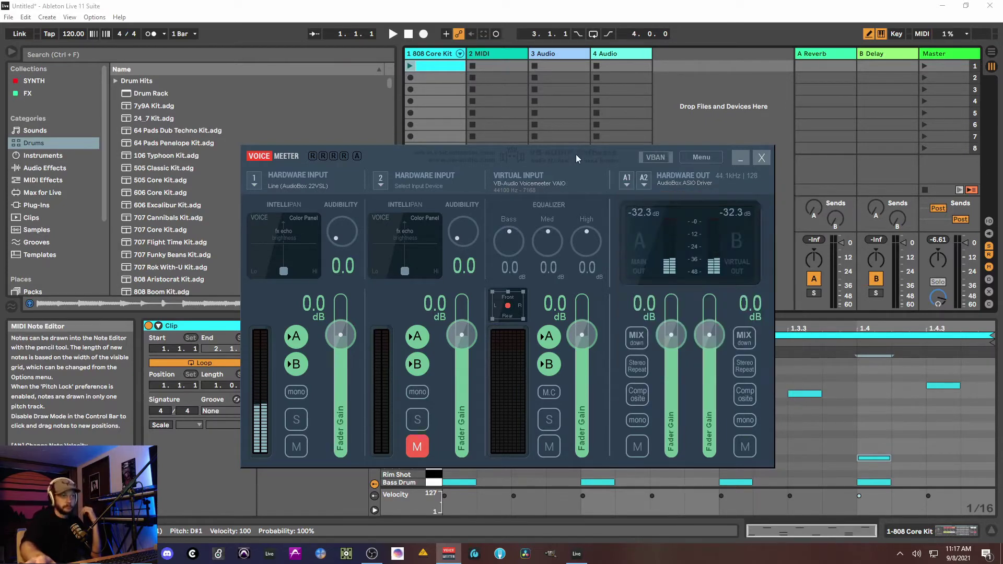
Step: Set Ableton Live's audio device to Voicemeeter Virtual ASIO in Preferences
click(738, 159)
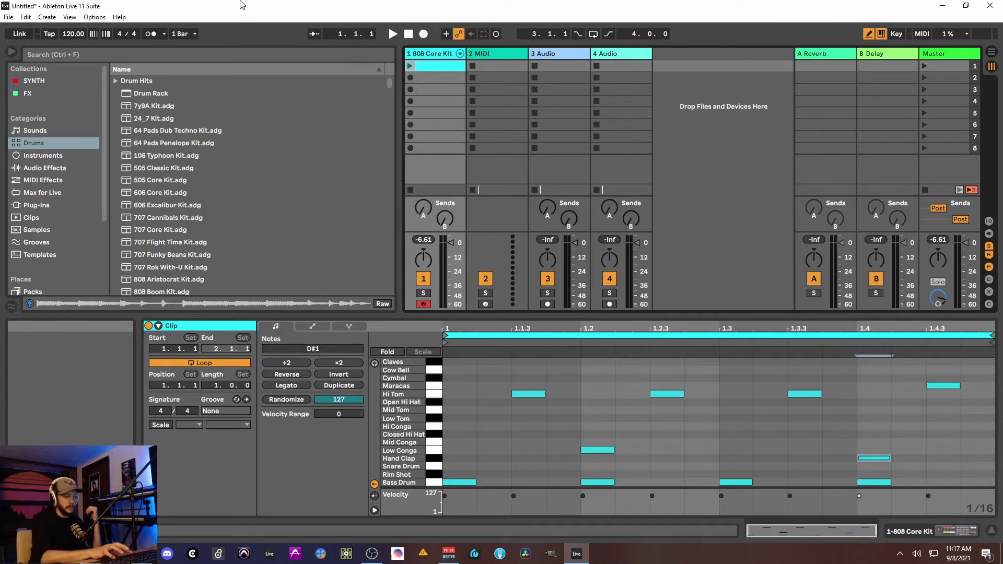
key(ctrl+comma)
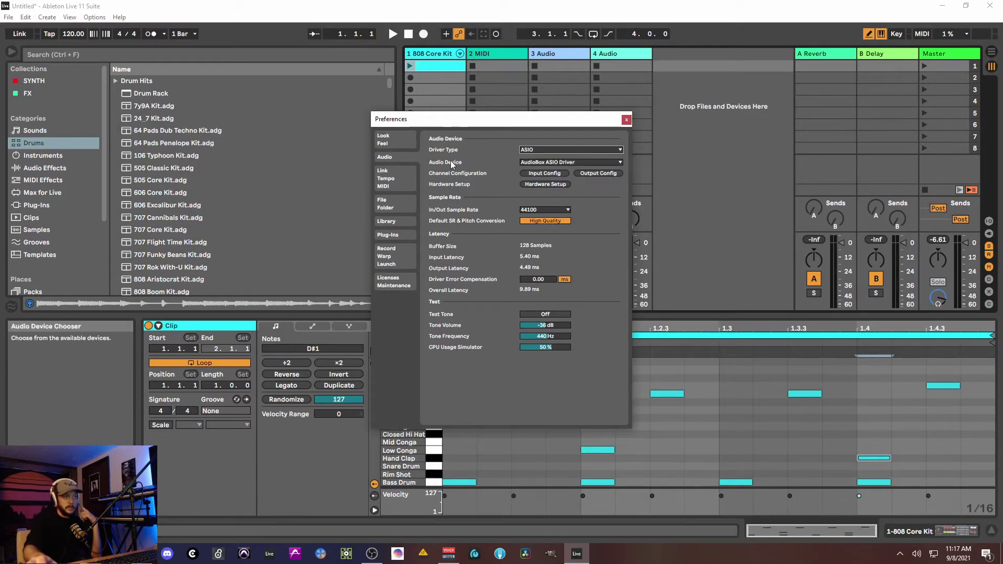
click(587, 163)
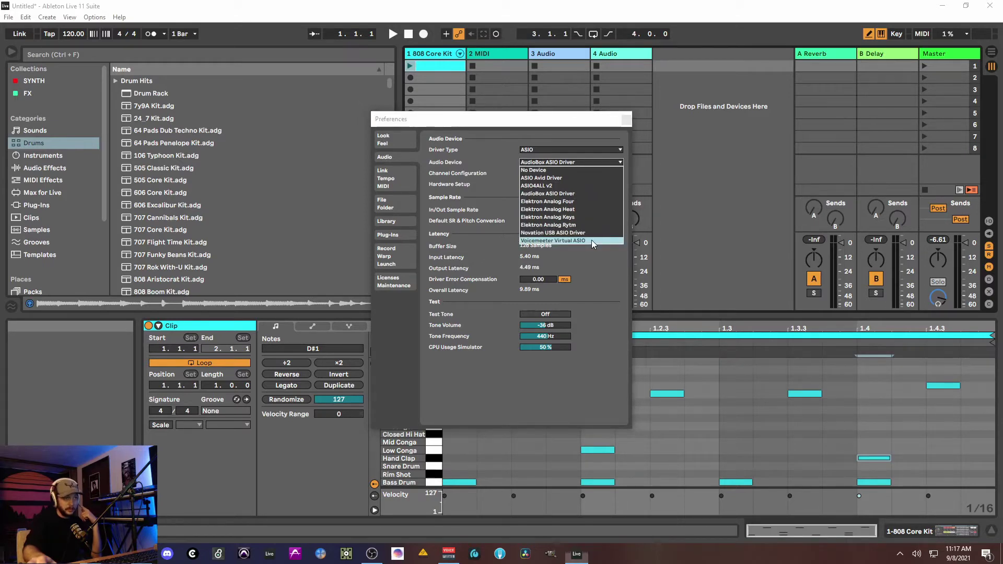
click(592, 241)
click(625, 120)
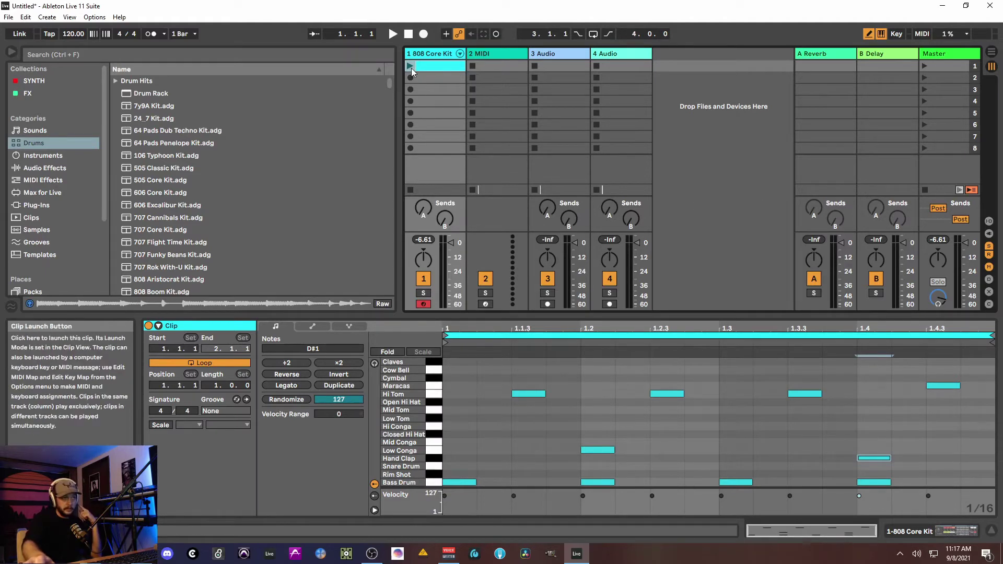
Step: Play the drum clip in Live and check that Voicemeeter's meters show the signal
key(space)
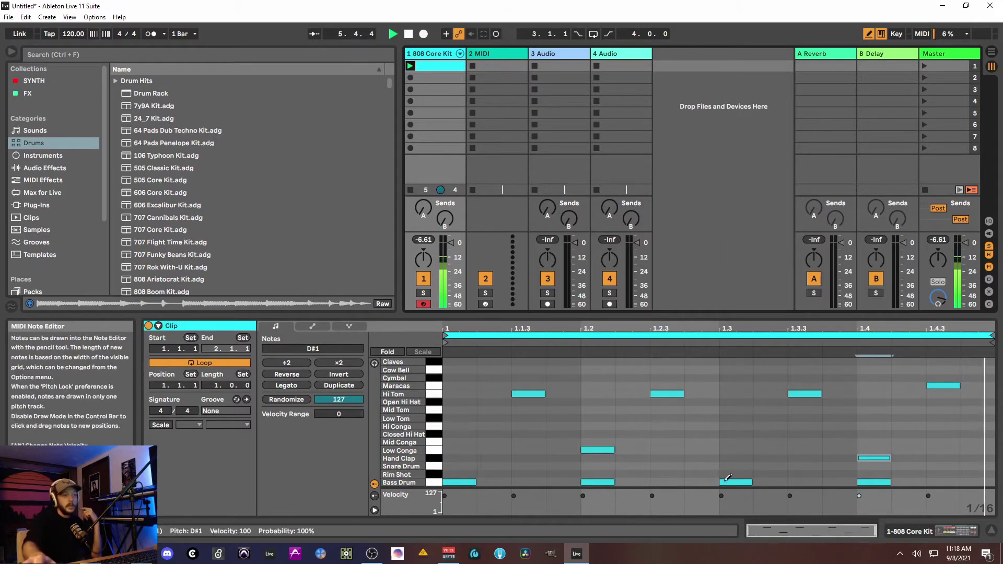
click(445, 555)
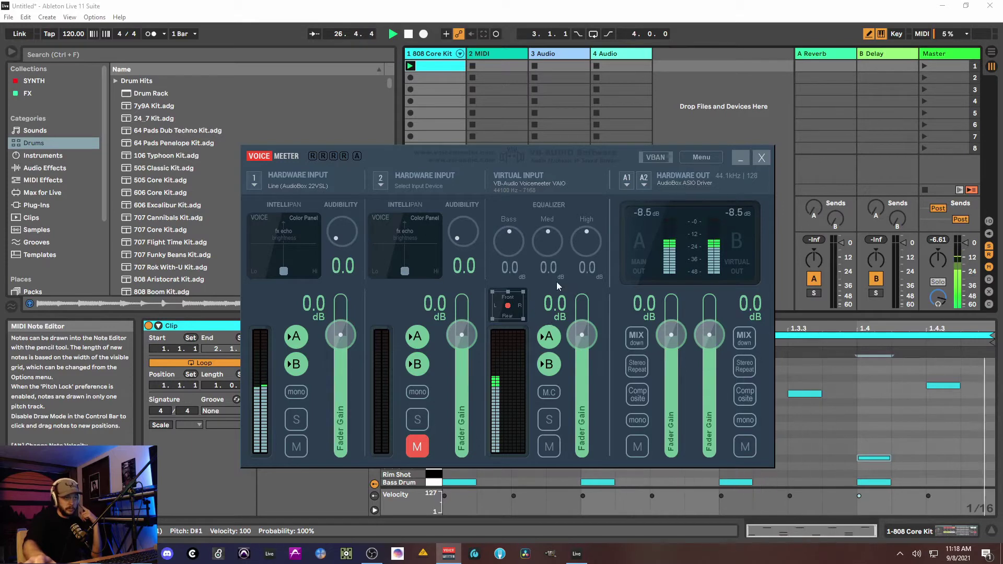
click(739, 162)
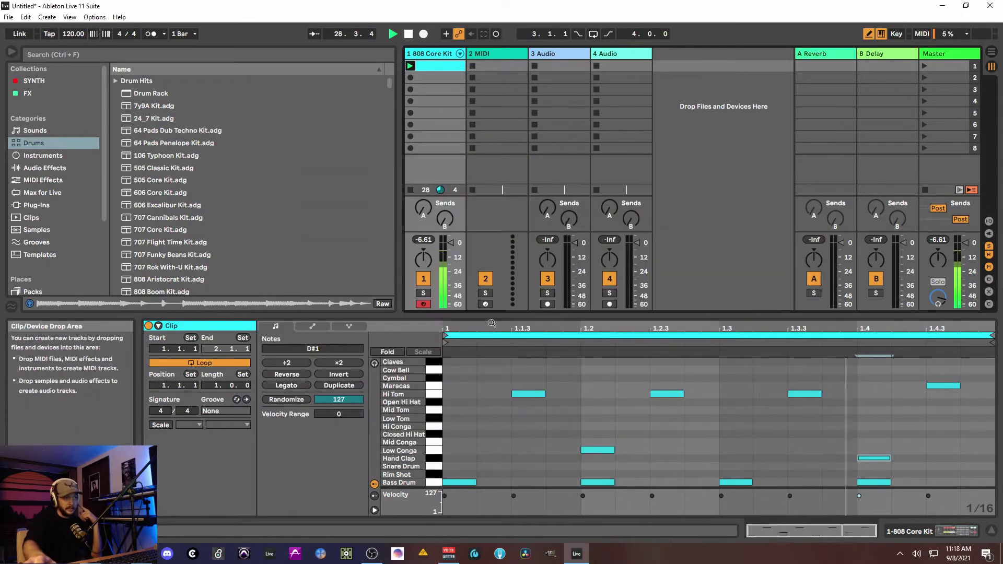
Step: Stop Live playback and set Windows' output to VoiceMeeter Input (VB-Audio VoiceMeeter VAIO)
click(408, 34)
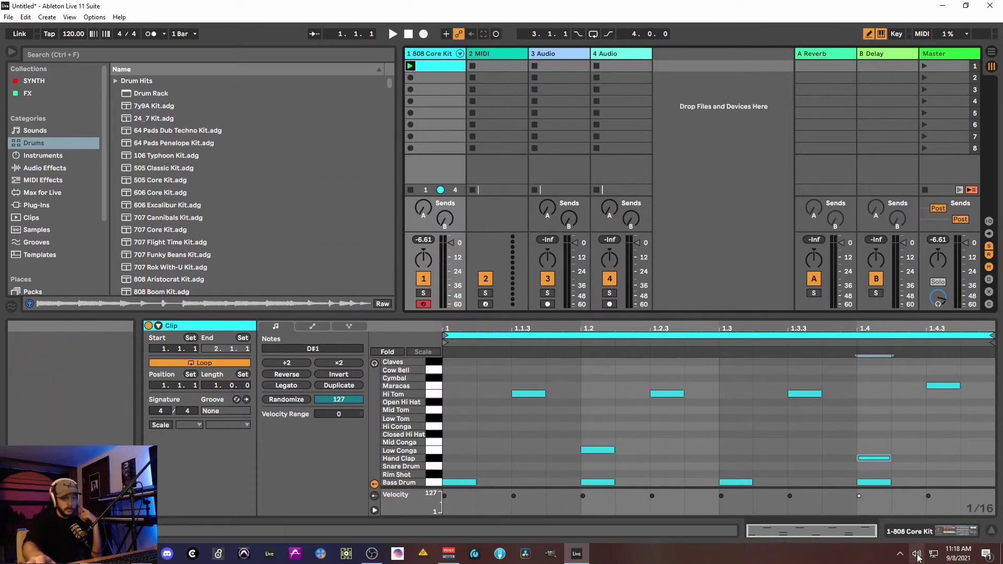
right_click(917, 554)
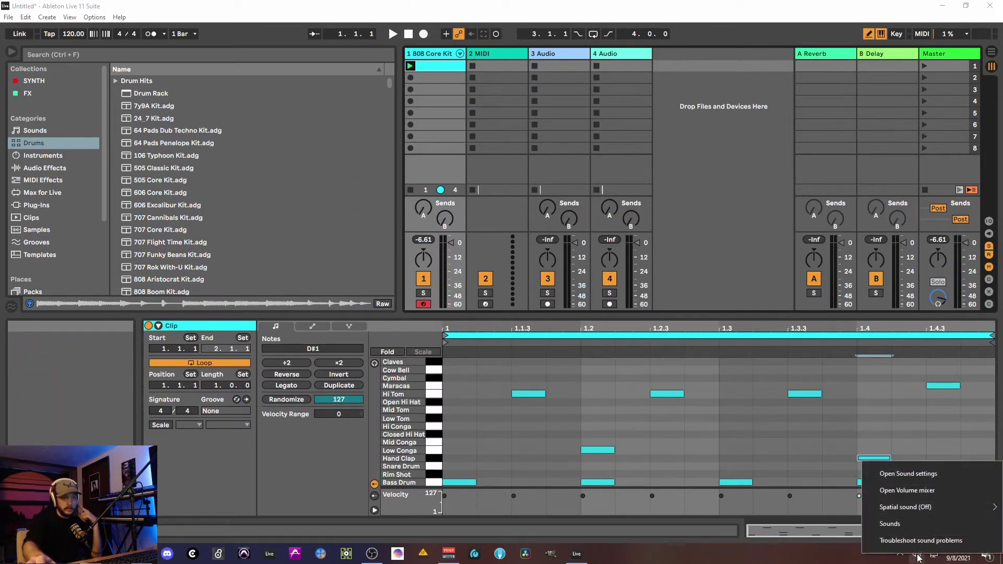
click(924, 474)
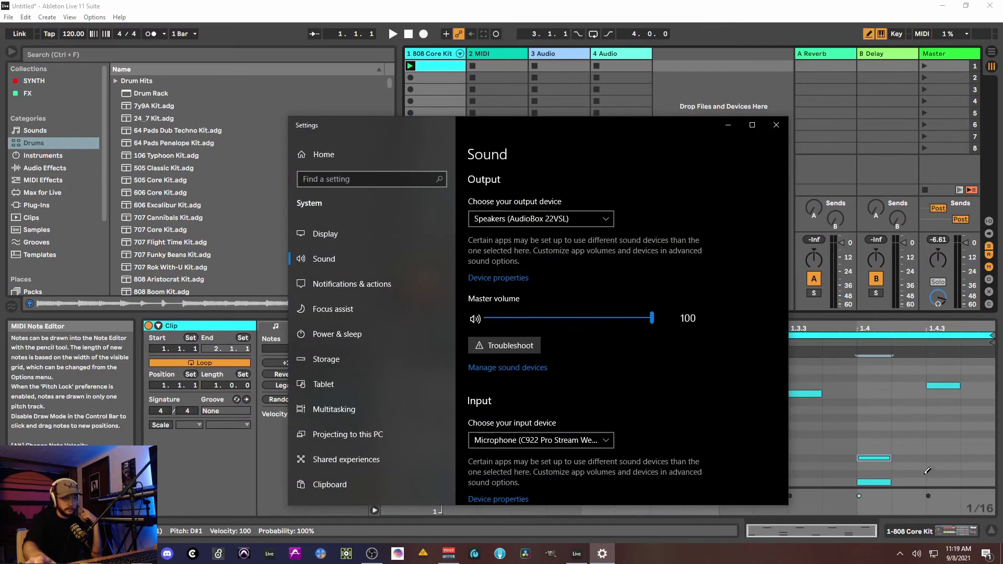
click(602, 220)
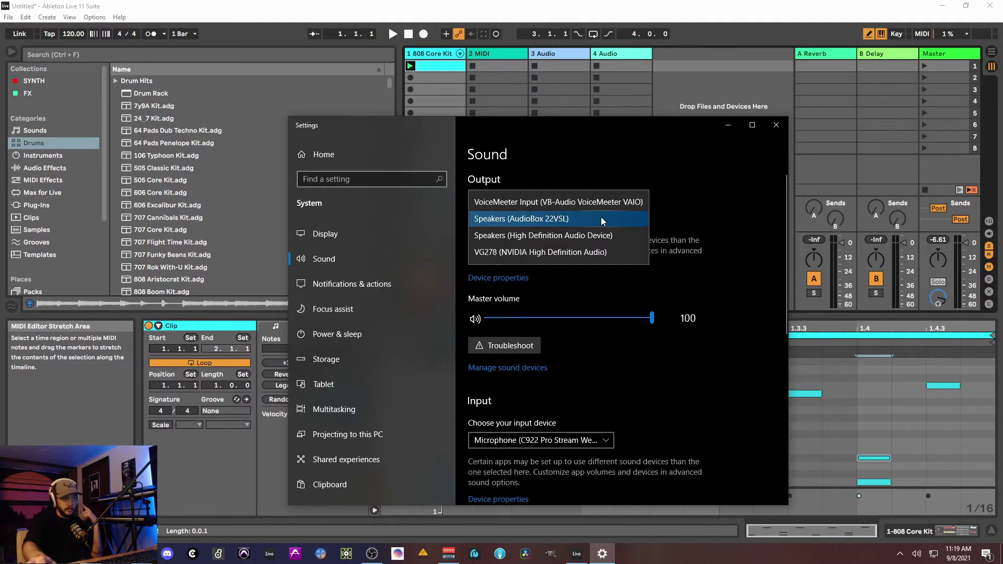
click(522, 205)
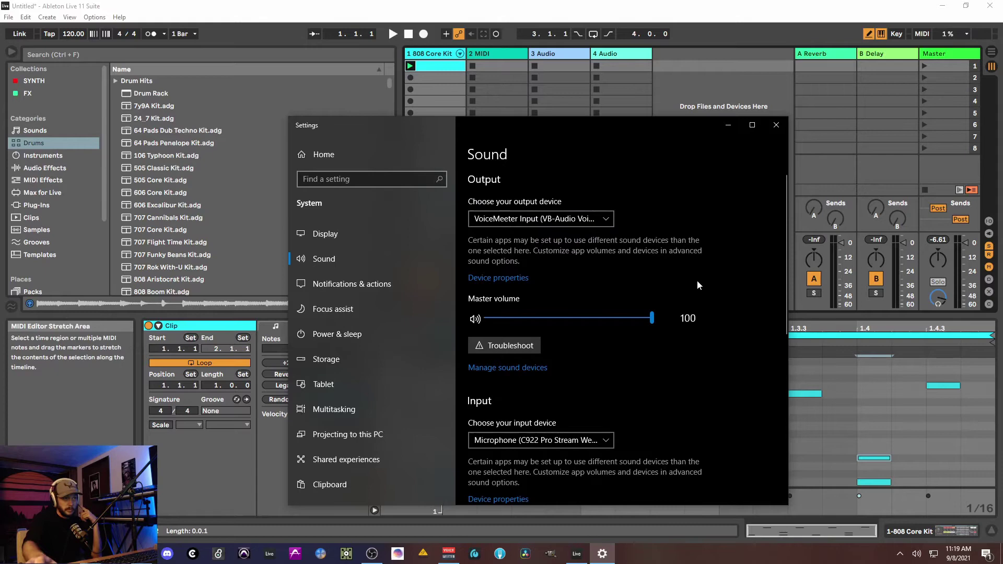
click(776, 125)
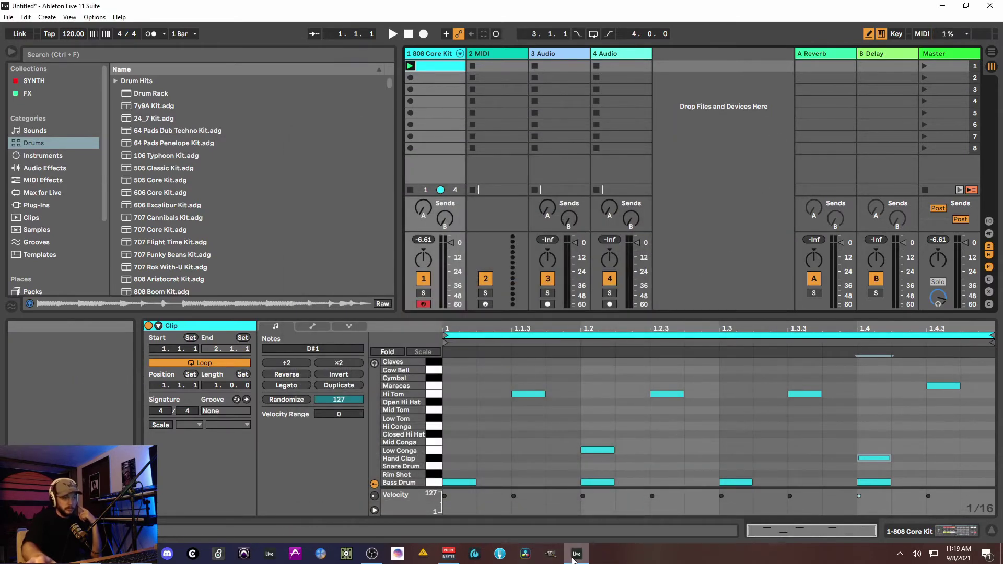
Step: Play the Star Trek YouTube video and skip ahead to about 7:11
mouse_move(573, 560)
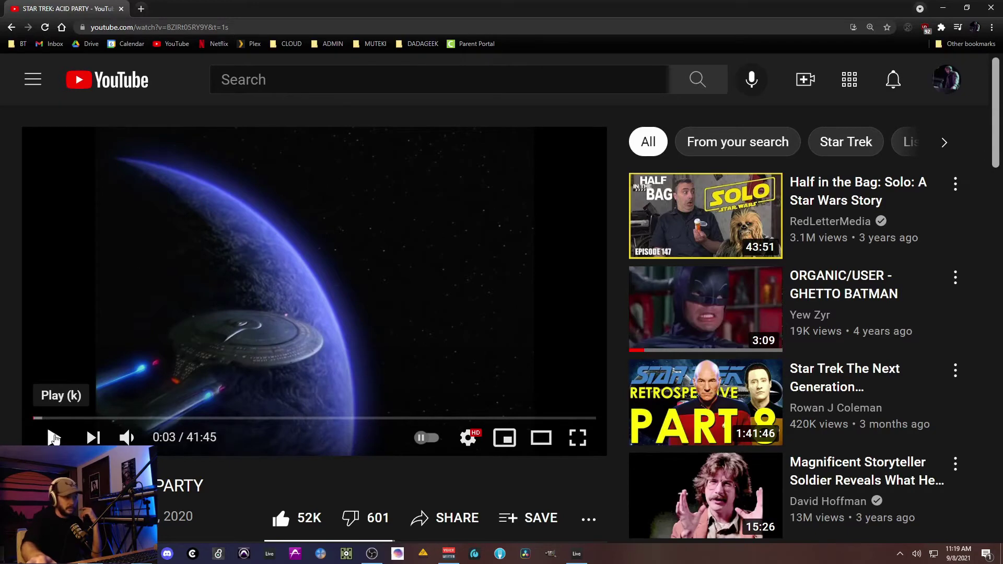
click(54, 438)
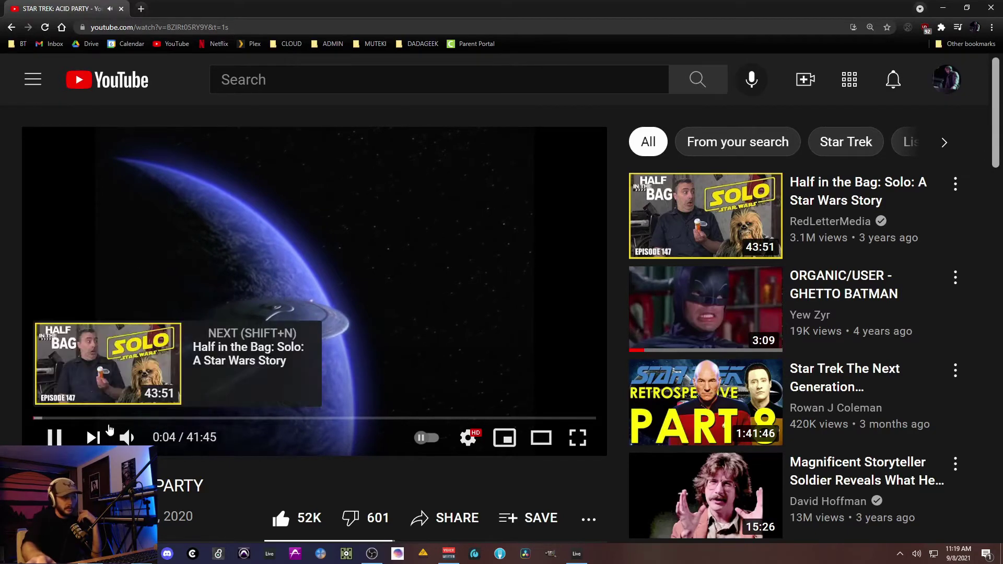
click(130, 418)
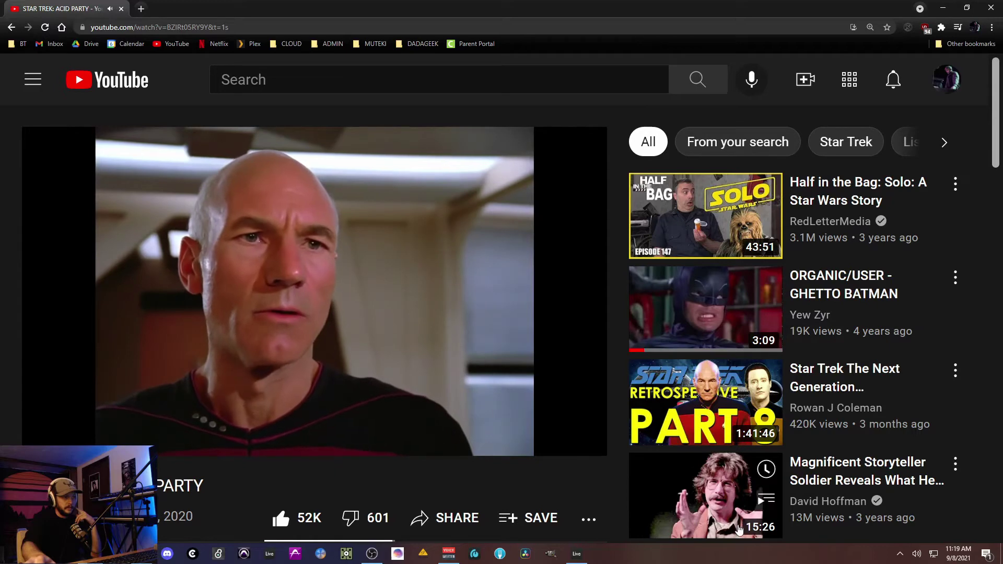
Step: Pause the YouTube video and bring the Voicemeeter mixer to the front
click(449, 555)
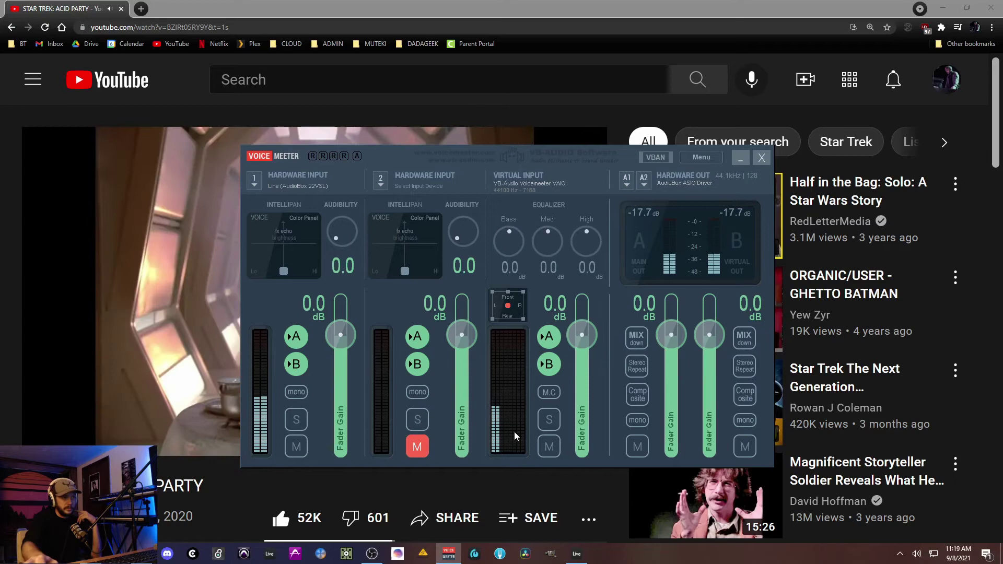
click(54, 437)
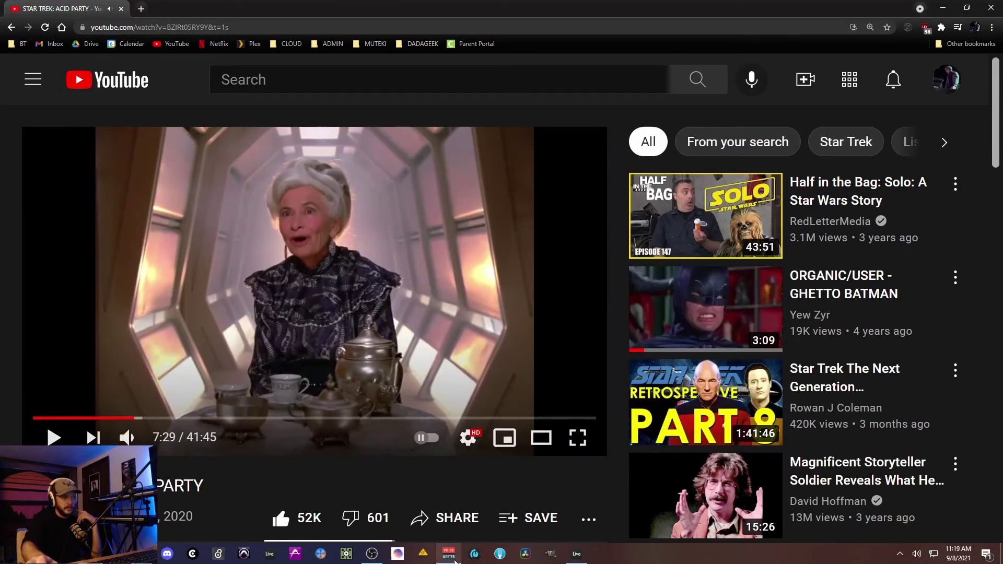
click(450, 554)
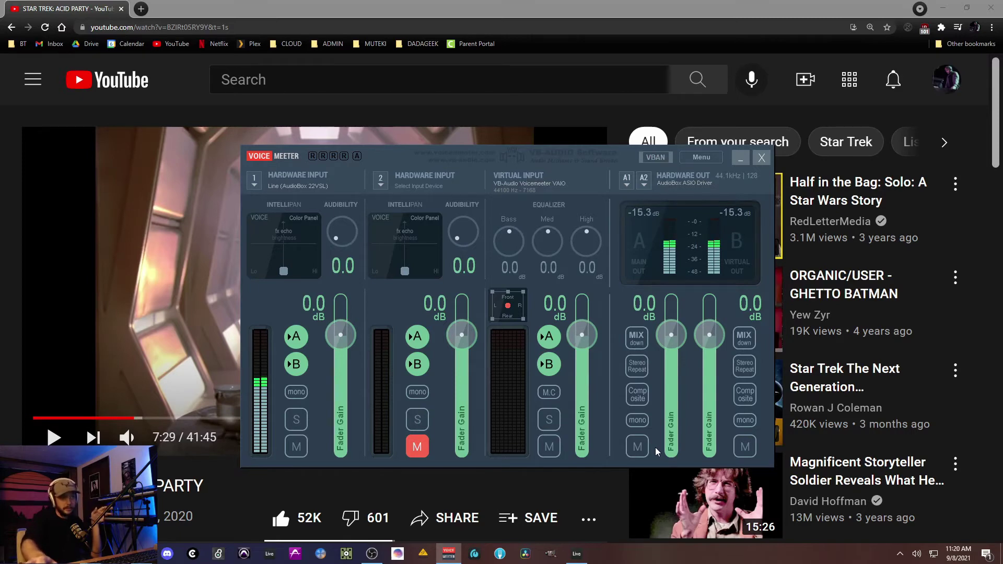
Step: Toggle Voicemeeter's launch-at-Windows-startup option, then minimize it and bring Ableton Live forward
click(702, 157)
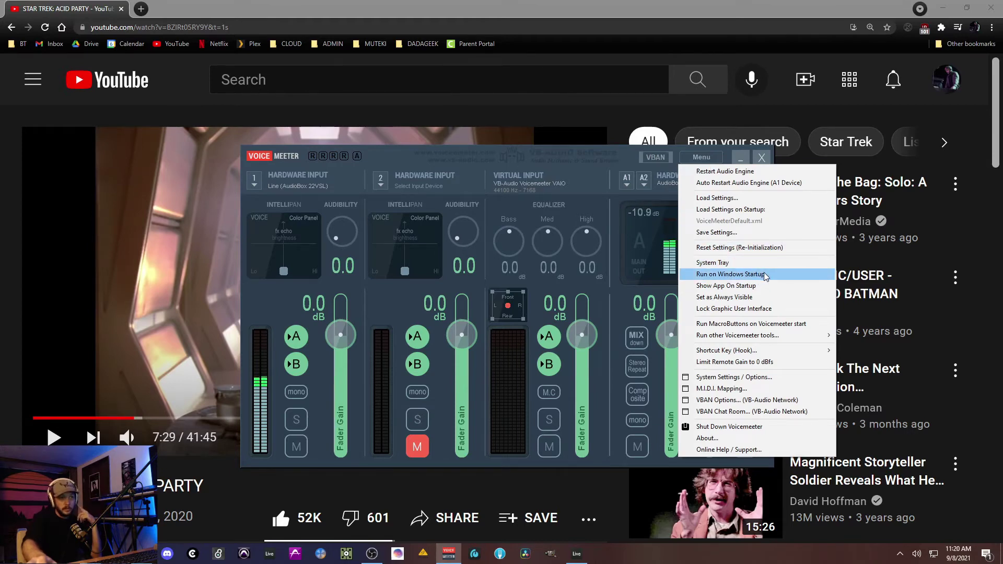
click(765, 276)
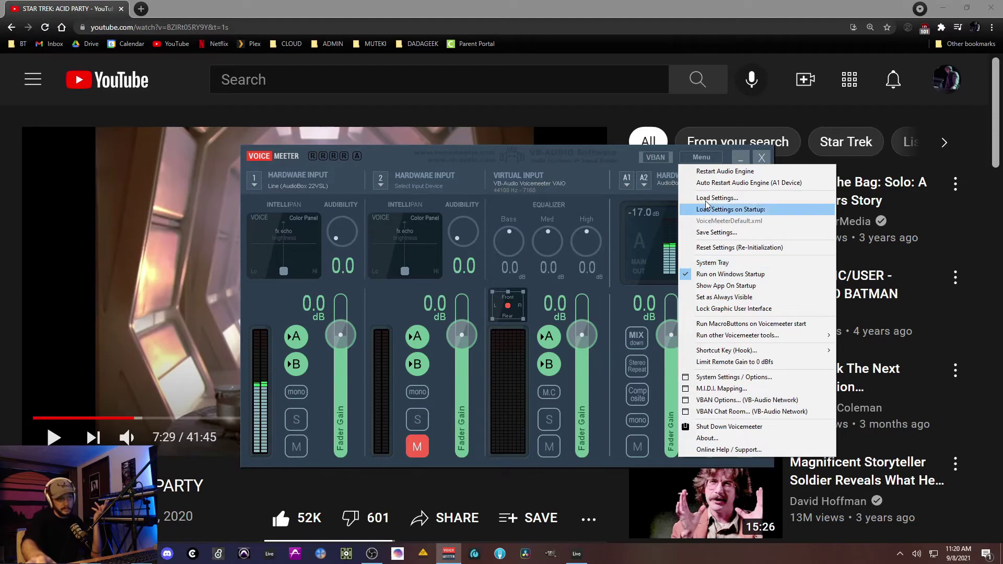
click(698, 159)
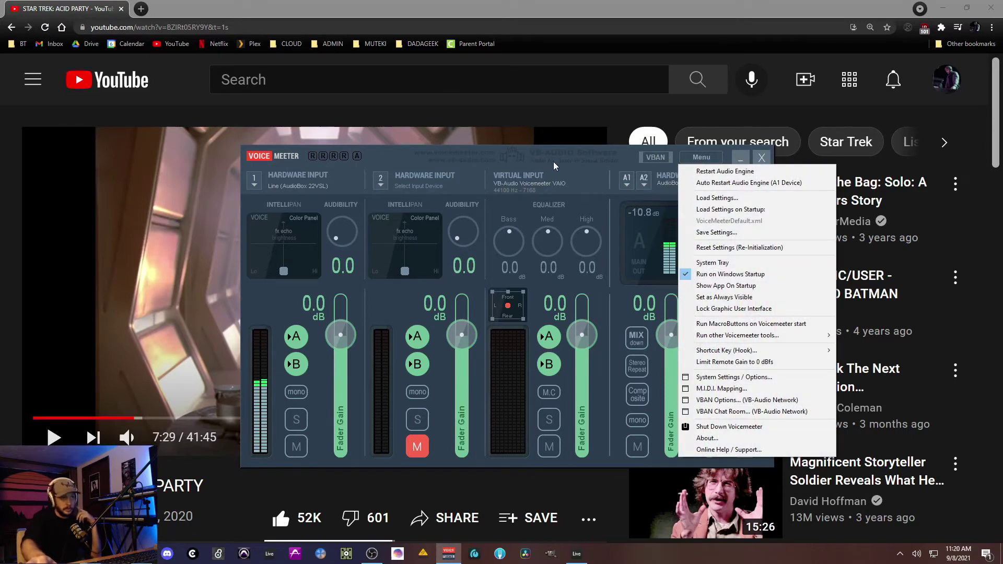
click(698, 160)
click(739, 159)
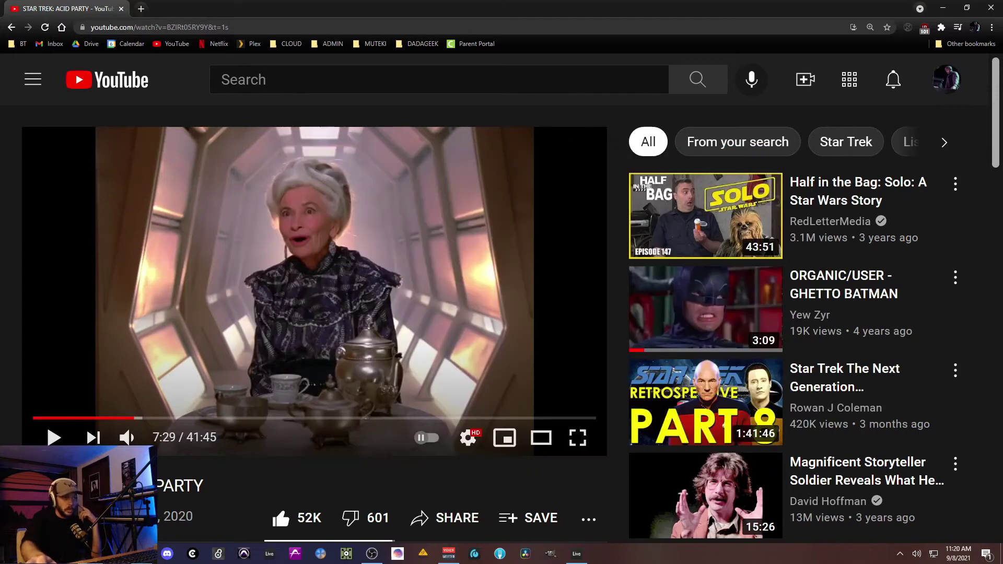
click(576, 553)
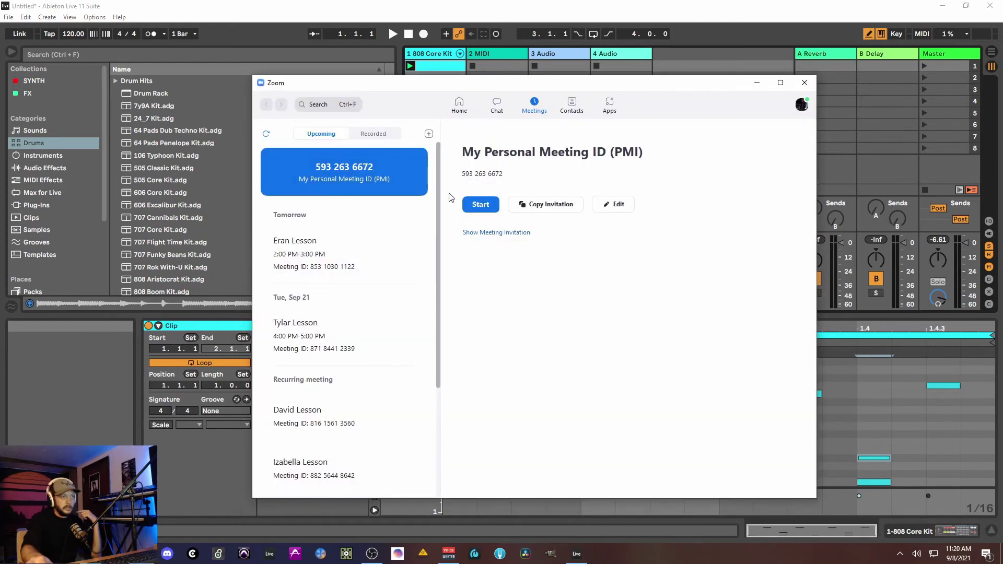
Step: Open Zoom's Settings from the profile avatar, reposition the window, and show the Audio page
click(802, 105)
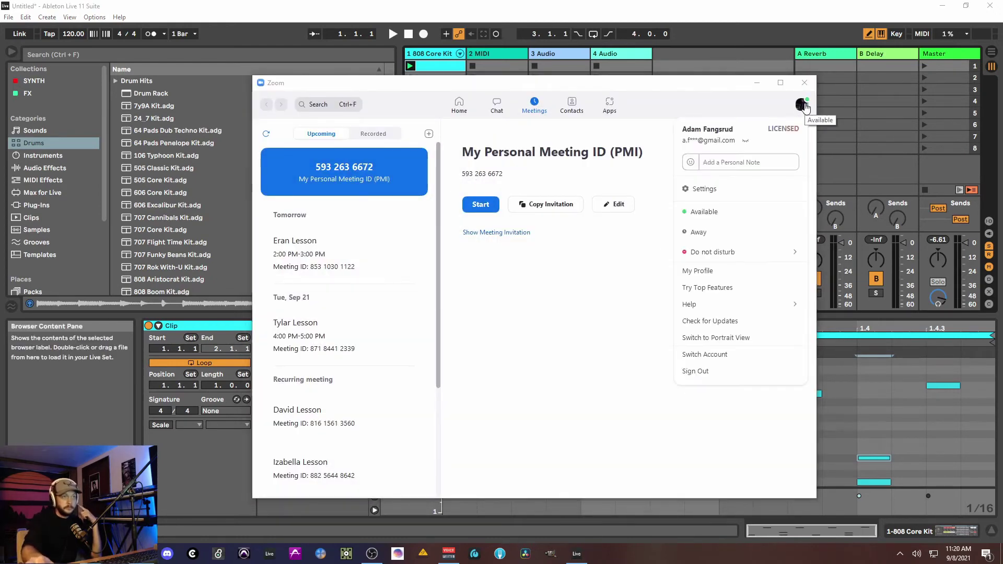
click(705, 189)
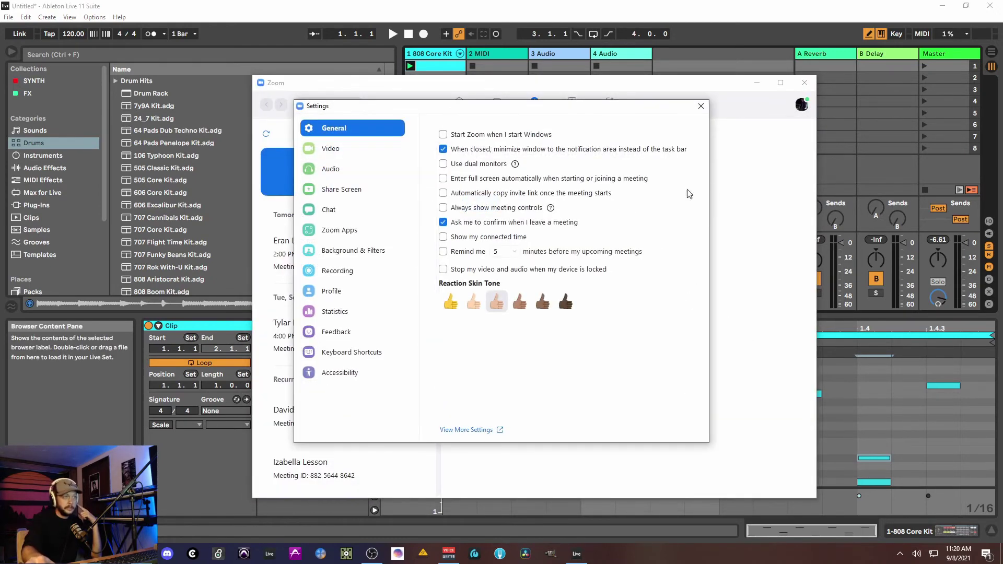
drag(439, 108, 406, 140)
click(315, 203)
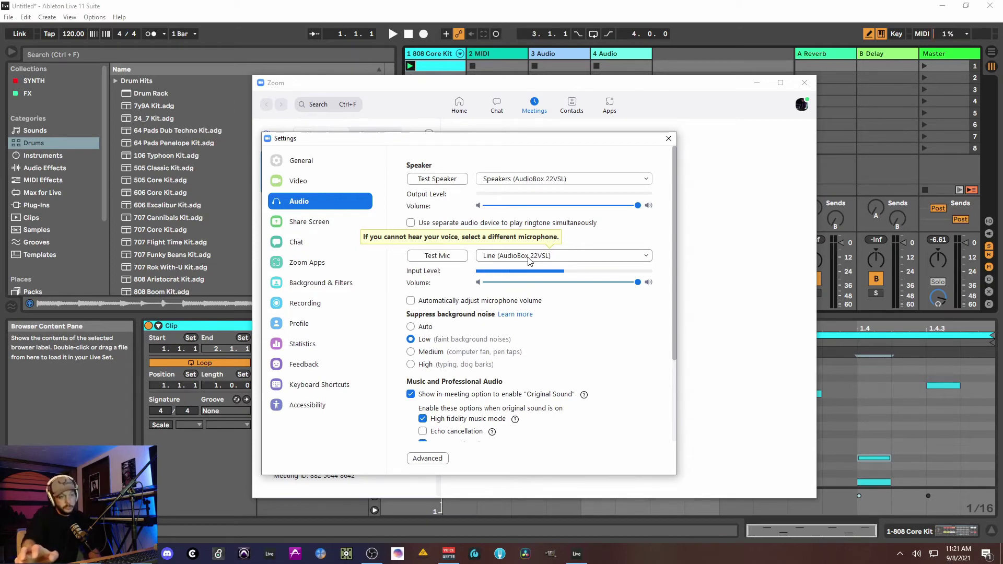
Step: Pick VoiceMeeter Output (VB-Audio VoiceMeeter VAIO) from Zoom's Microphone list
click(571, 256)
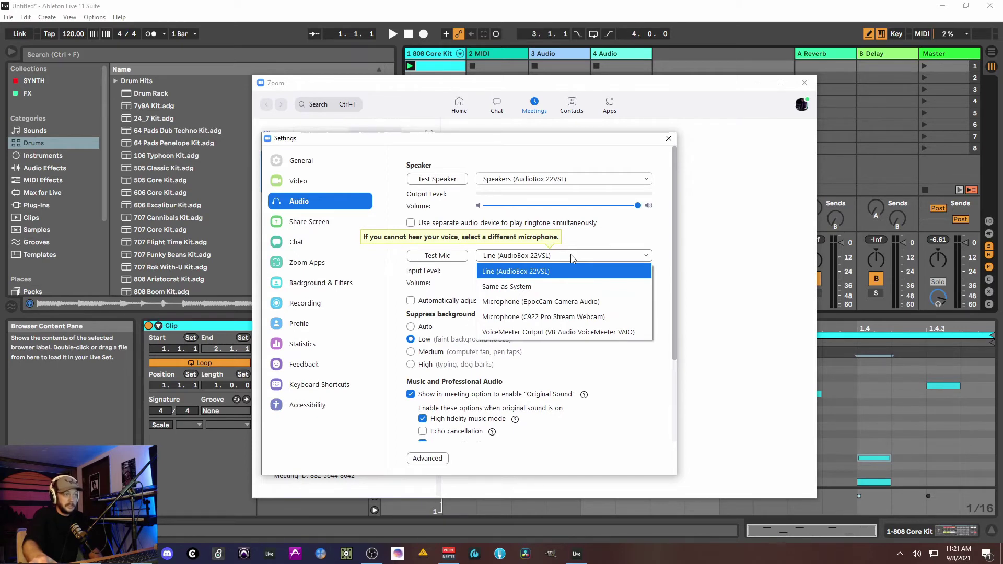
click(583, 338)
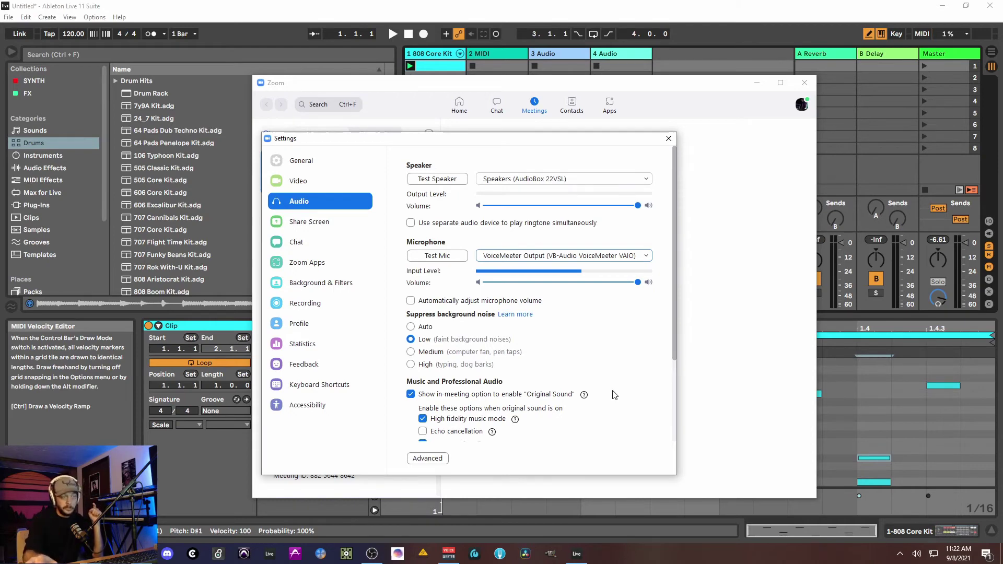
scroll(614, 395, down, 1)
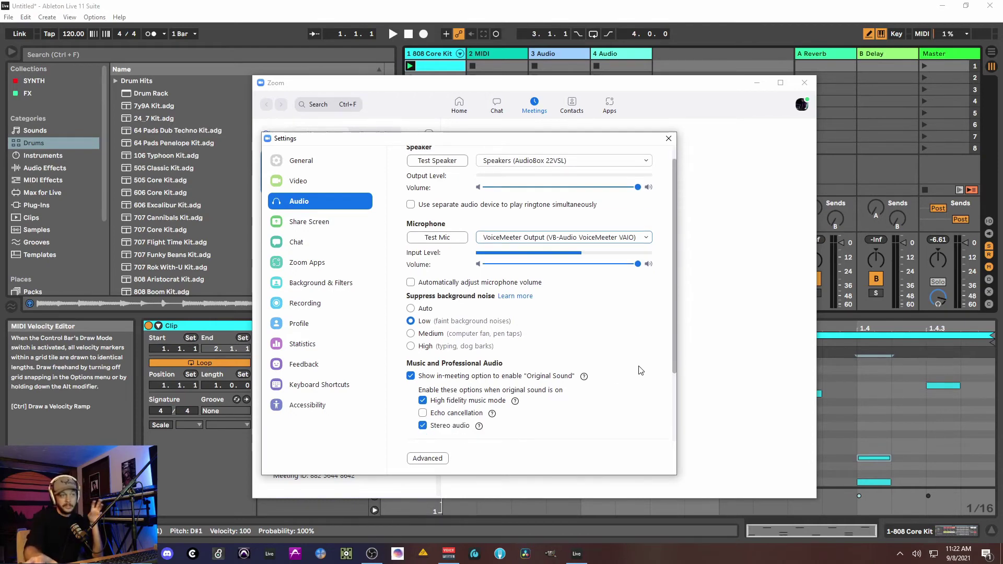
scroll(641, 368, down, 1)
scroll(640, 369, up, 1)
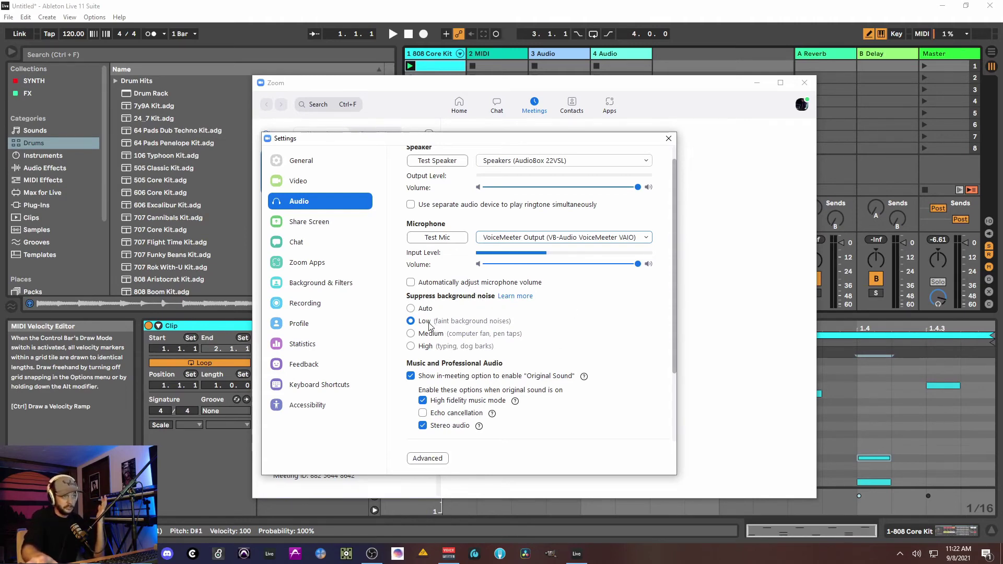
scroll(438, 326, down, 2)
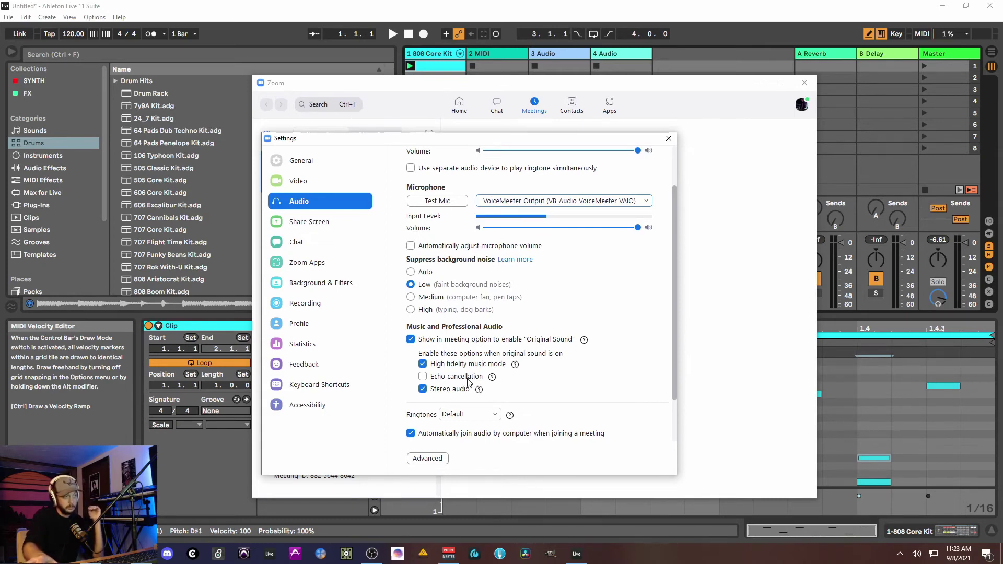
mouse_move(462, 395)
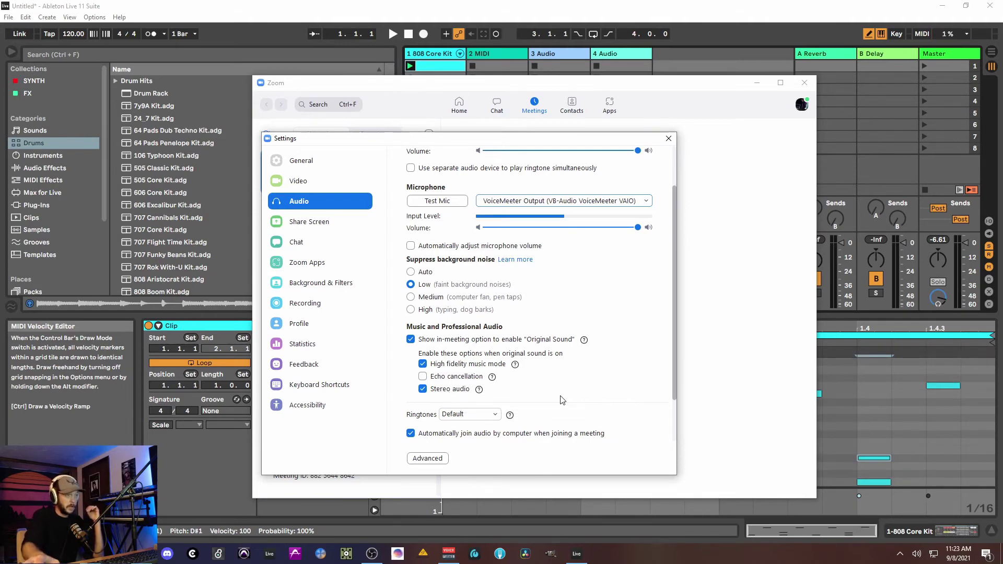
Step: Scroll back to the top of Zoom's Audio settings and close the Settings window
scroll(556, 396, down, 2)
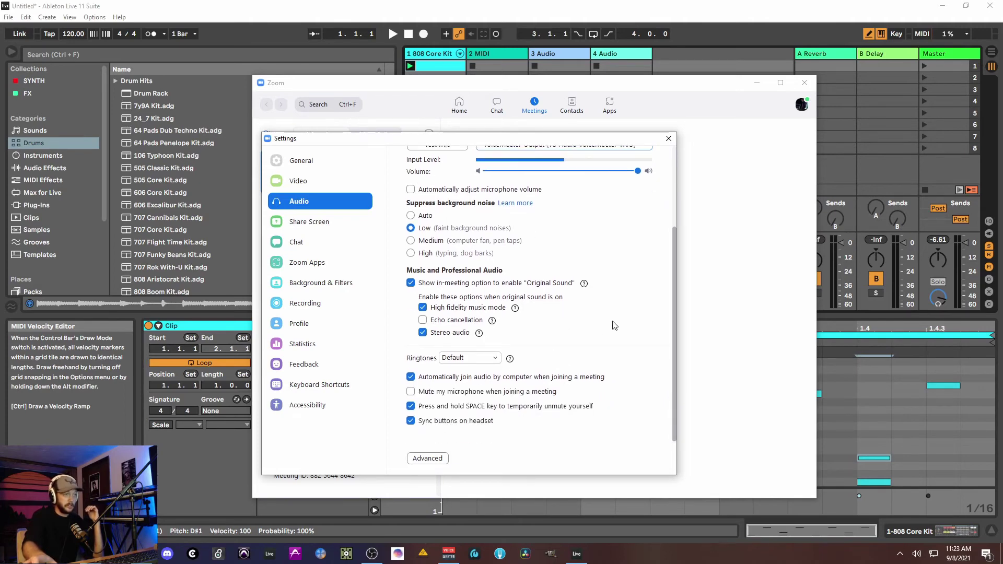
scroll(568, 309, up, 1)
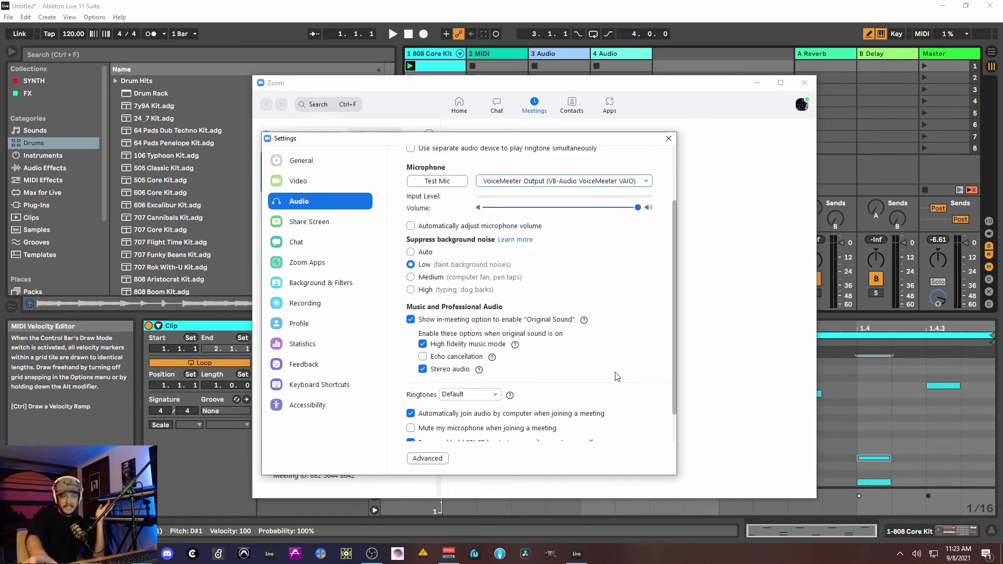
scroll(604, 387, up, 1)
scroll(604, 386, up, 1)
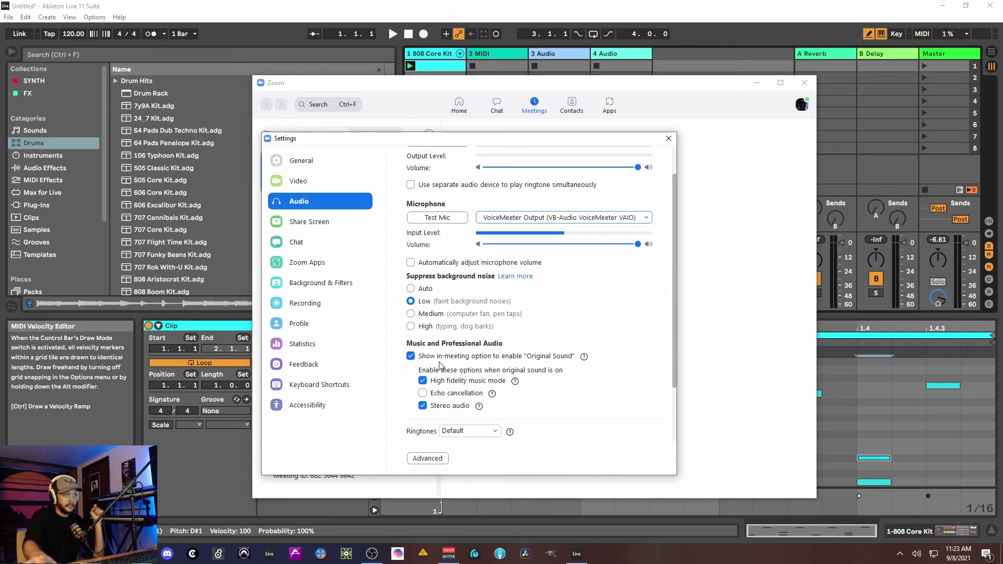
click(668, 138)
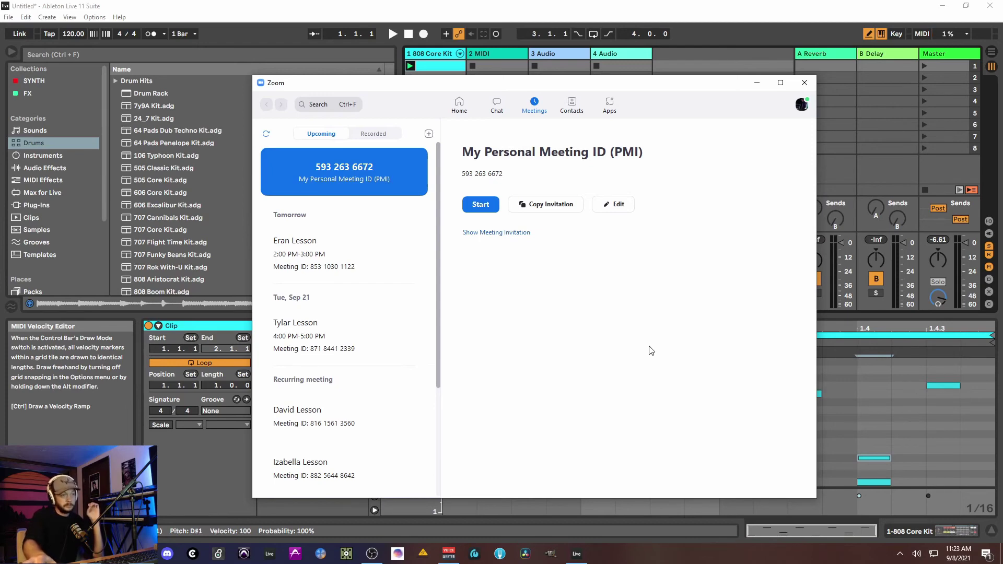
Step: Start the personal meeting with computer audio and move its window to the right
click(480, 211)
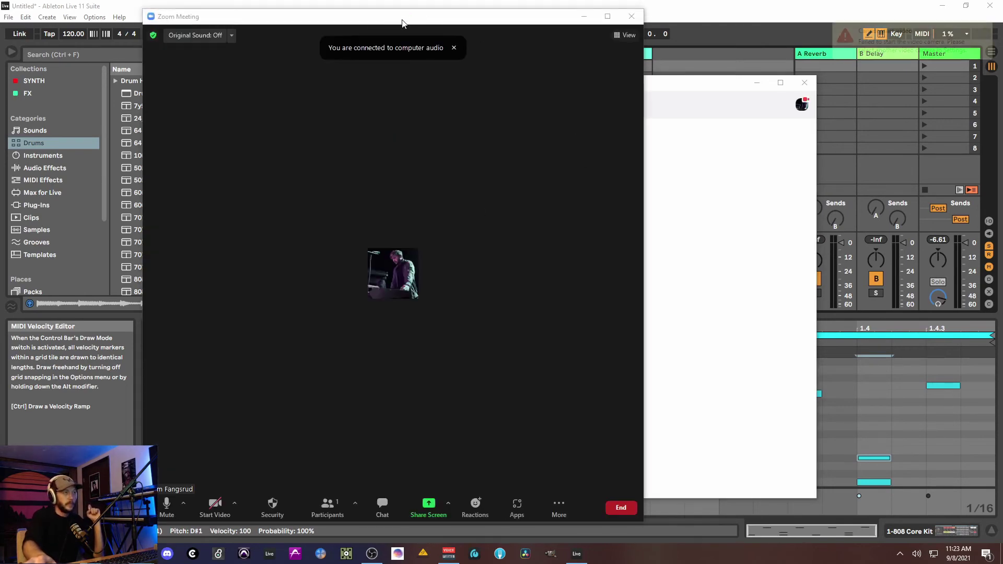
drag(402, 19, 497, 25)
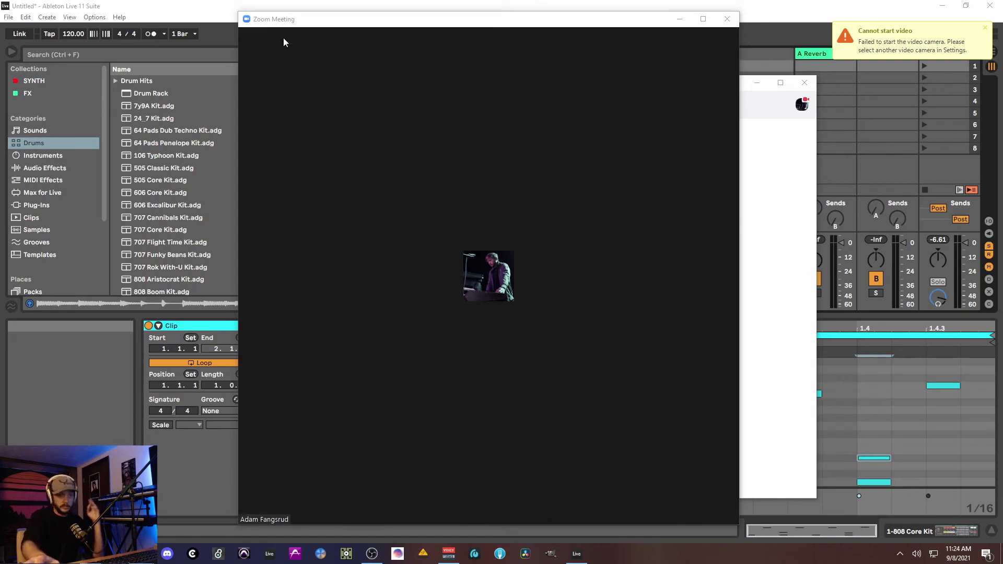
mouse_move(289, 39)
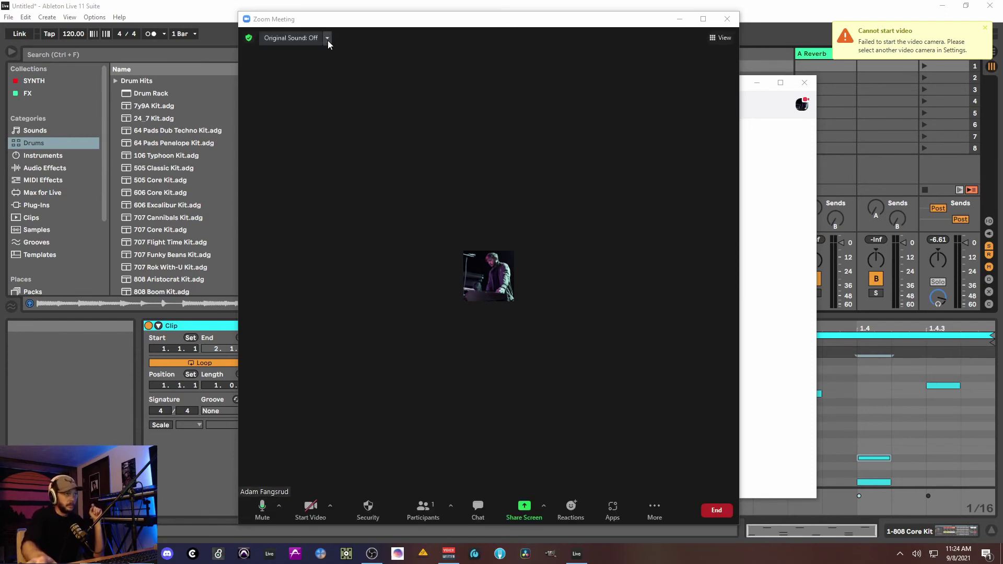
Step: Turn on Original Sound for the VoiceMeeter Output microphone and confirm the selection
click(327, 38)
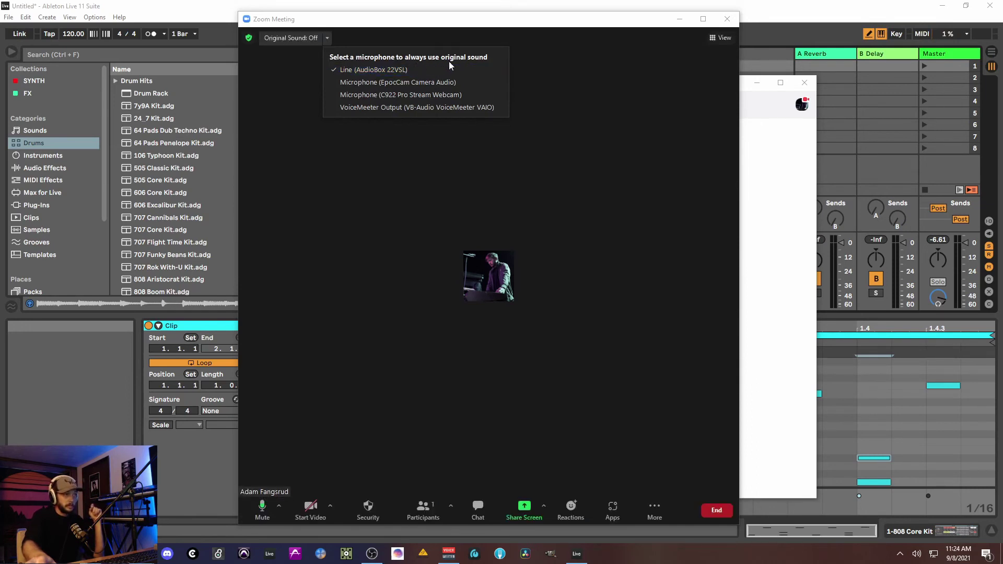
click(442, 108)
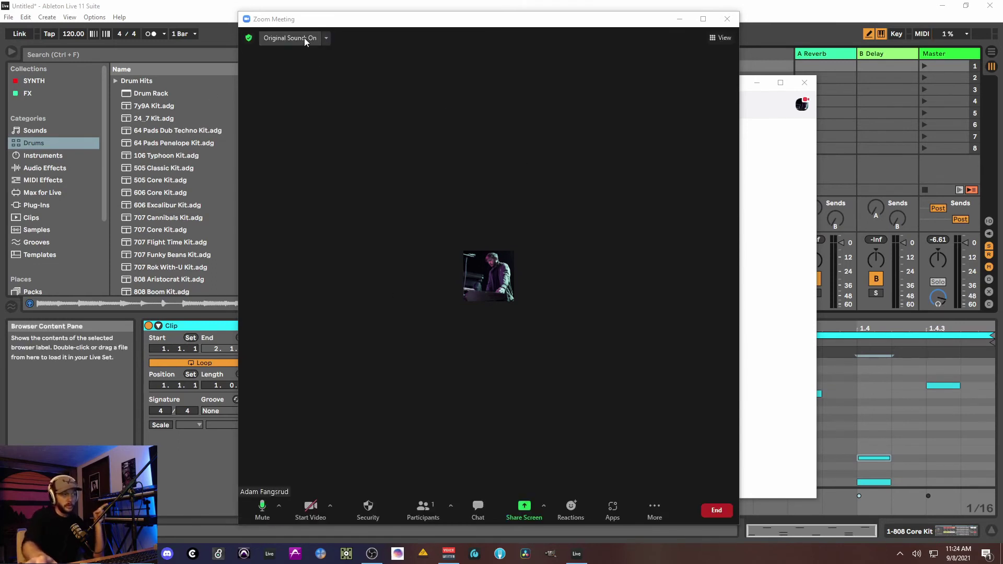
click(326, 38)
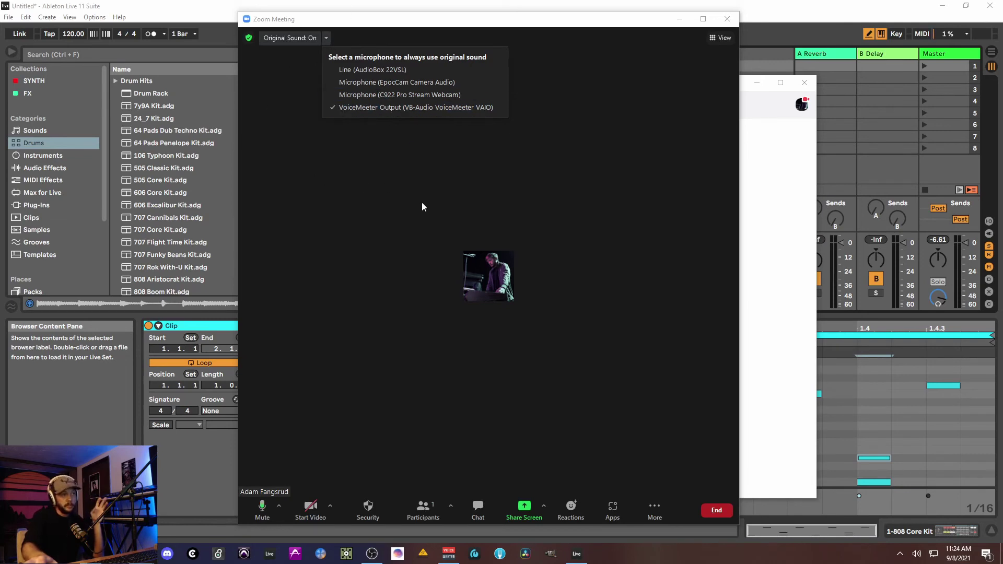
click(435, 209)
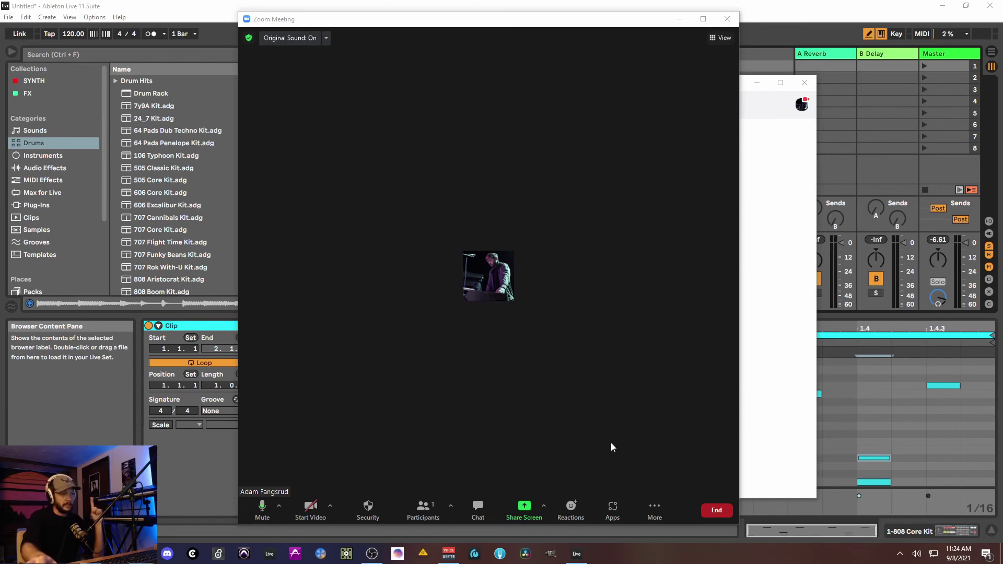
Step: Bring Voicemeeter forward, shift it left, and test hardware input 1's Audibility before resetting it to 0.0
click(448, 553)
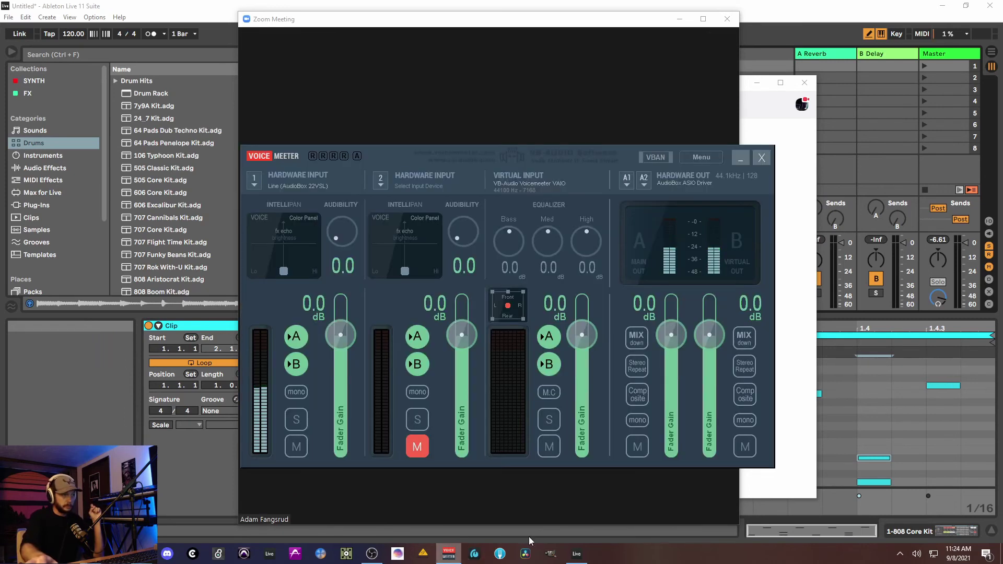
drag(468, 154, 442, 156)
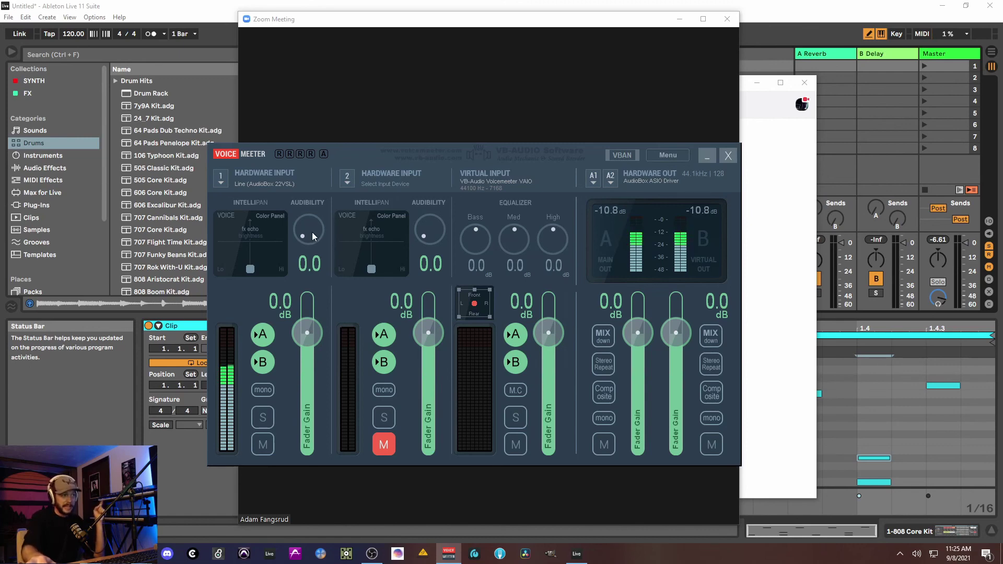
drag(312, 232, 304, 224)
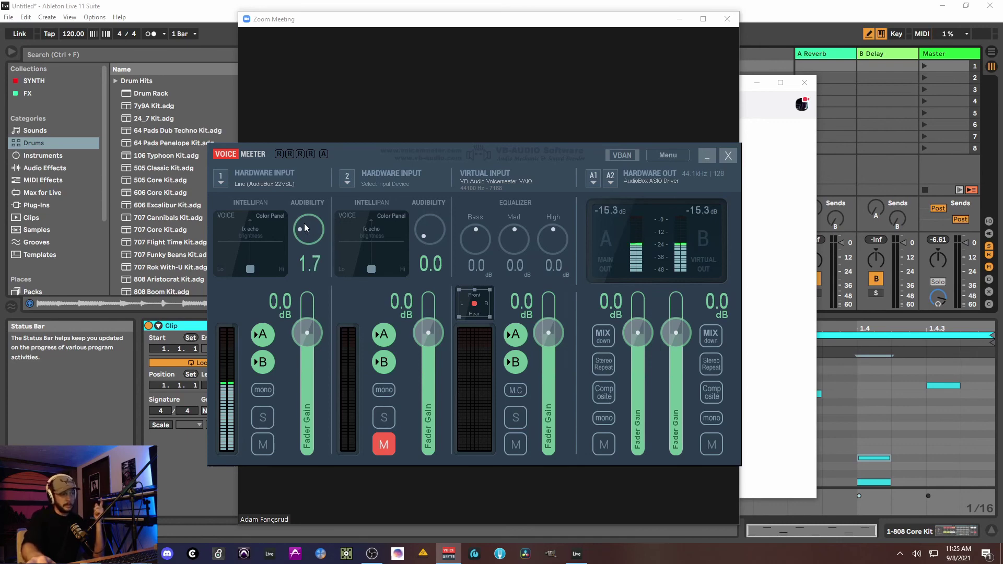
drag(309, 226, 311, 245)
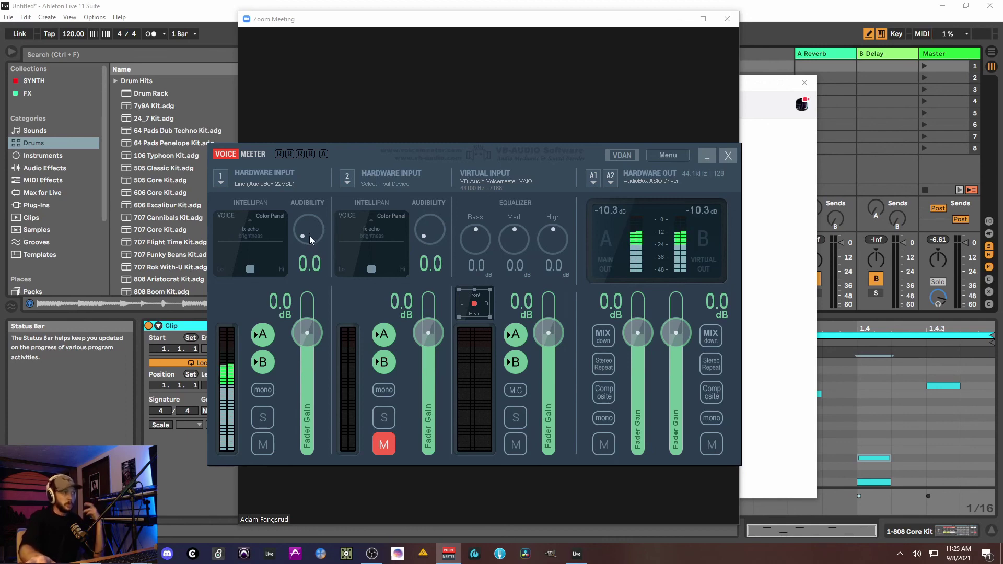
Step: Back in Ableton Live, play the 808 Core Kit drum clip, then stop at 4.4.2
key(alt+Tab)
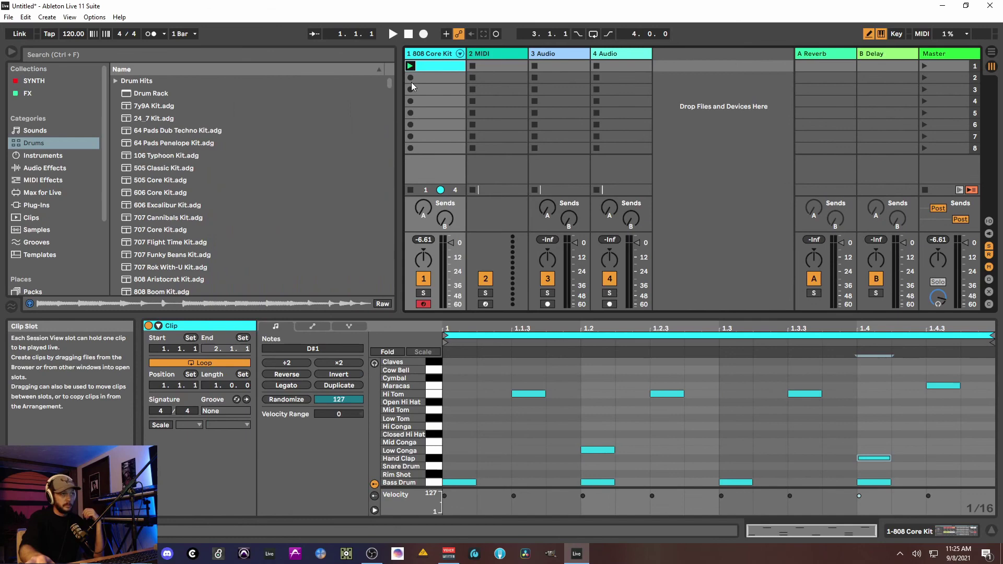
click(410, 66)
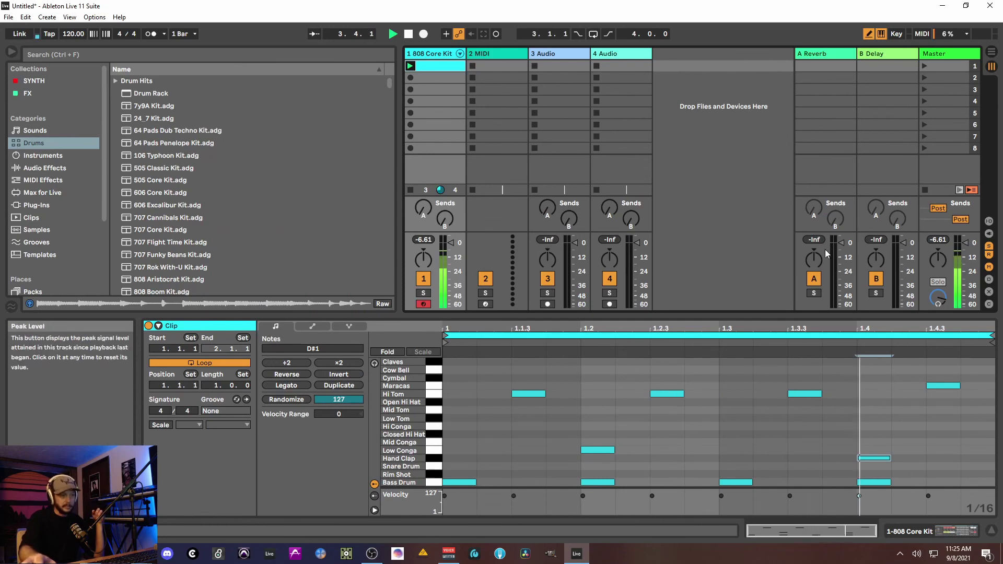
click(406, 36)
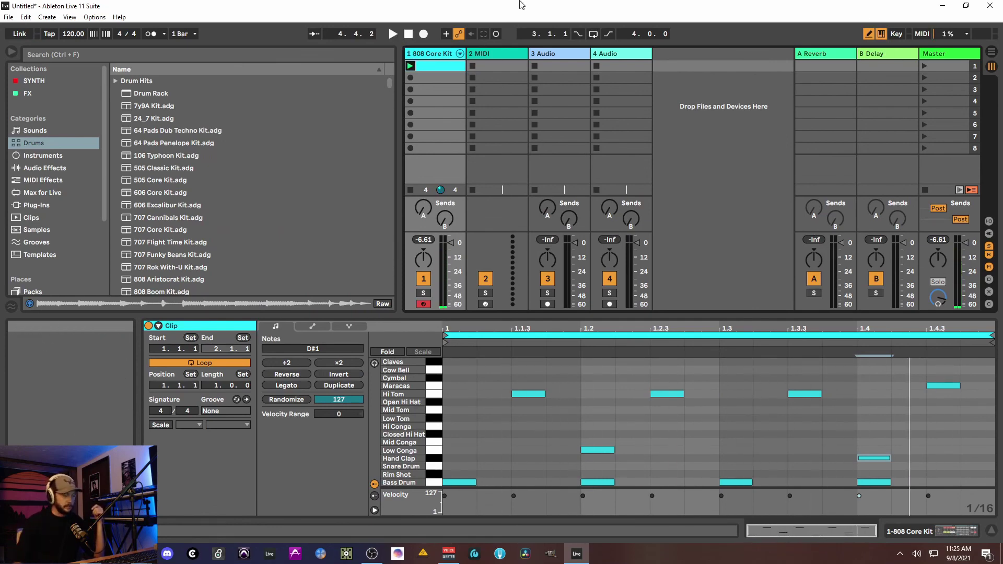